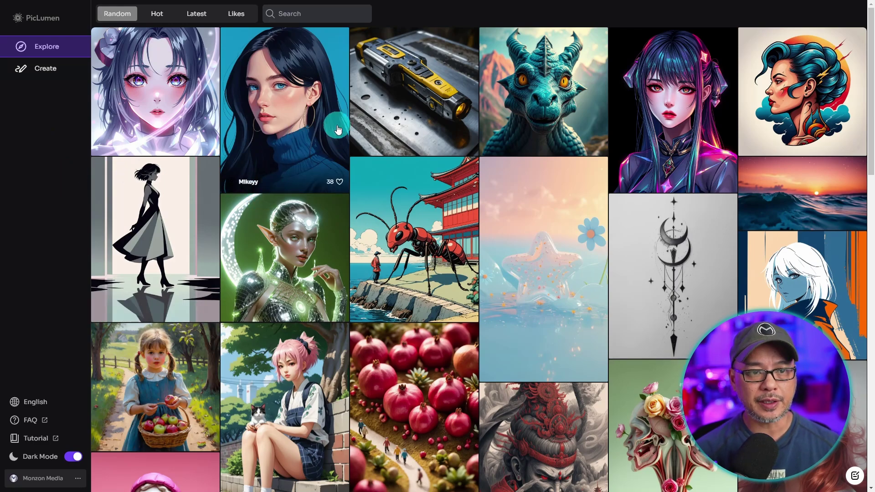
Open the futuristic yellow-and-steel tool image to see its prompt, negative prompt and settings
click(390, 96)
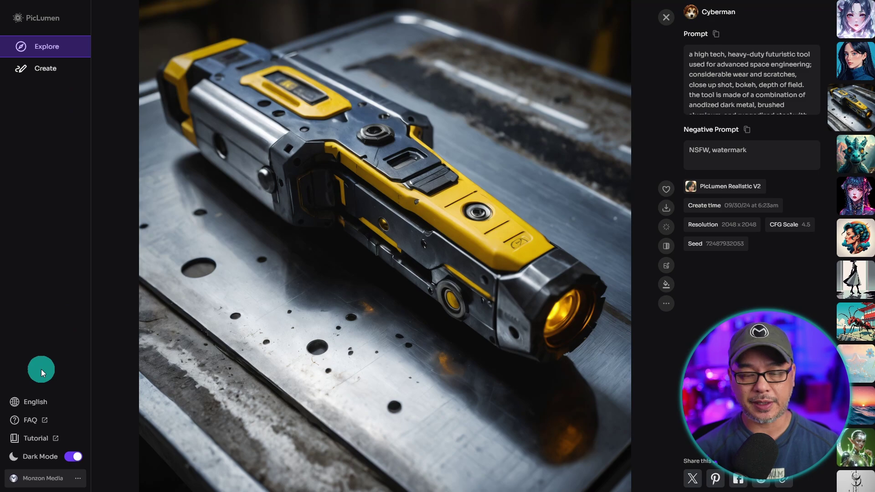
Zoom the page in and check the English language menu, leaving the language unchanged
key(ctrl+plus)
click(91, 319)
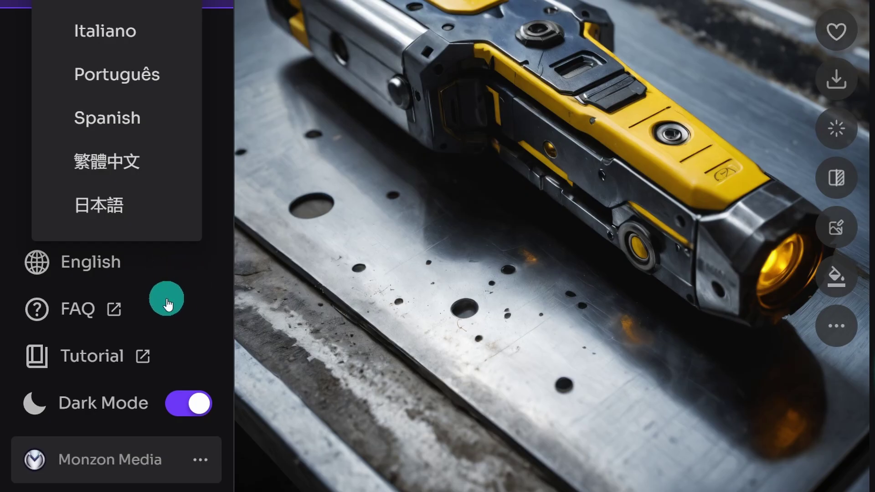
click(131, 343)
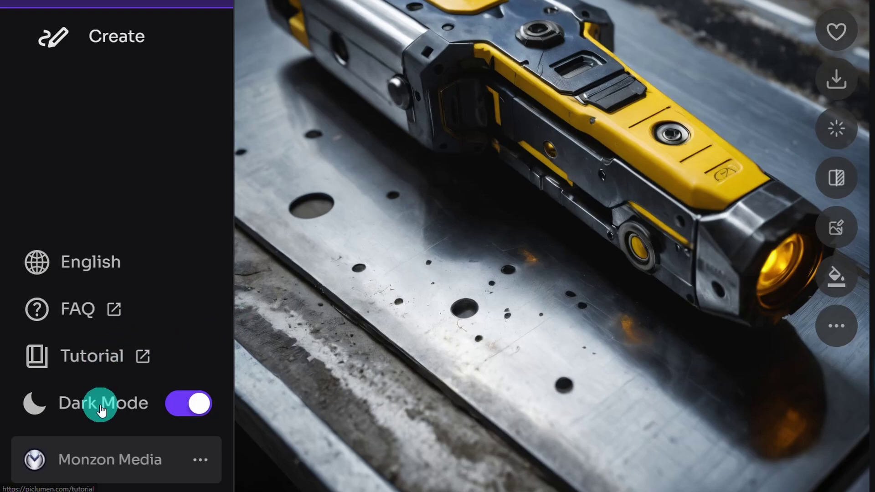
Open the account Settings, then the Usage Dashboard with 301 images today and 856 generations
click(200, 461)
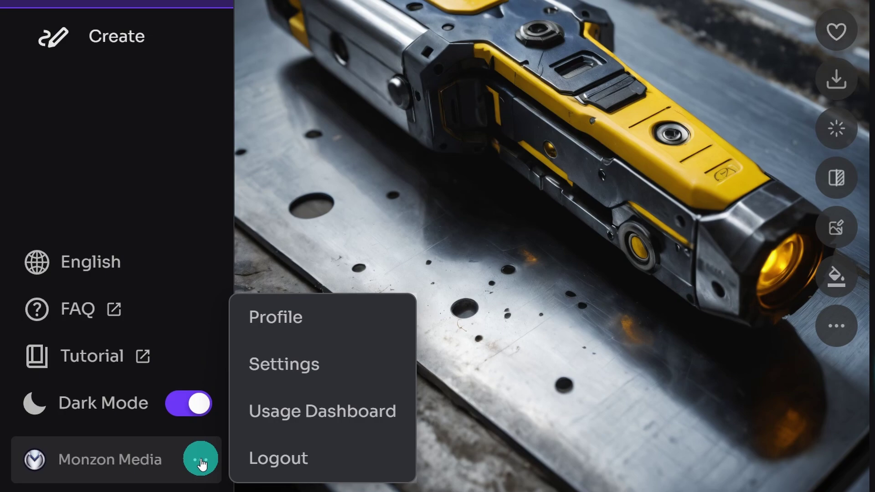
click(295, 373)
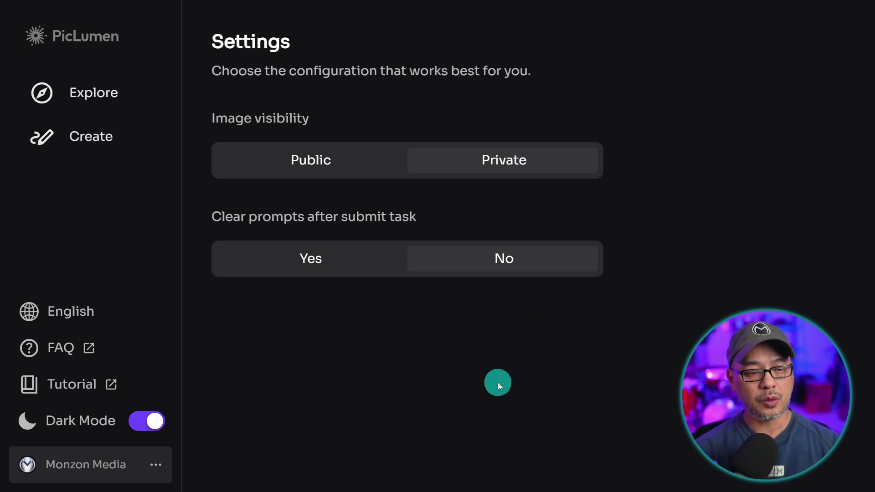
click(151, 468)
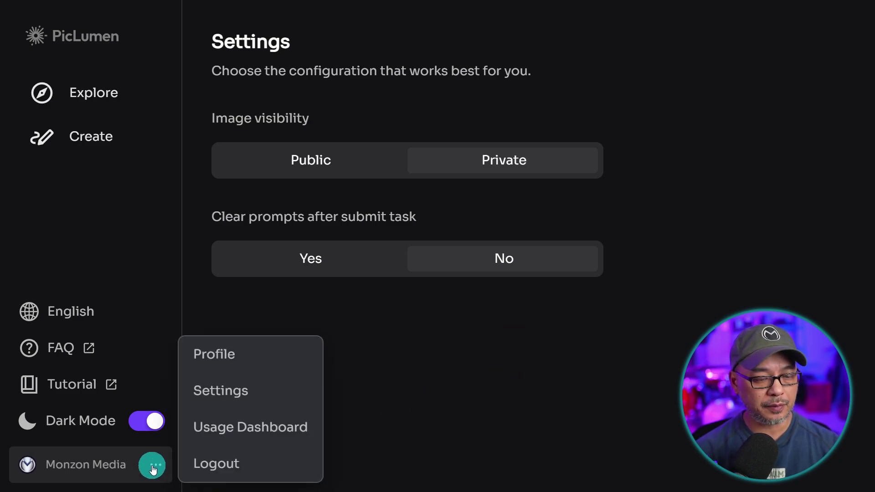
click(260, 433)
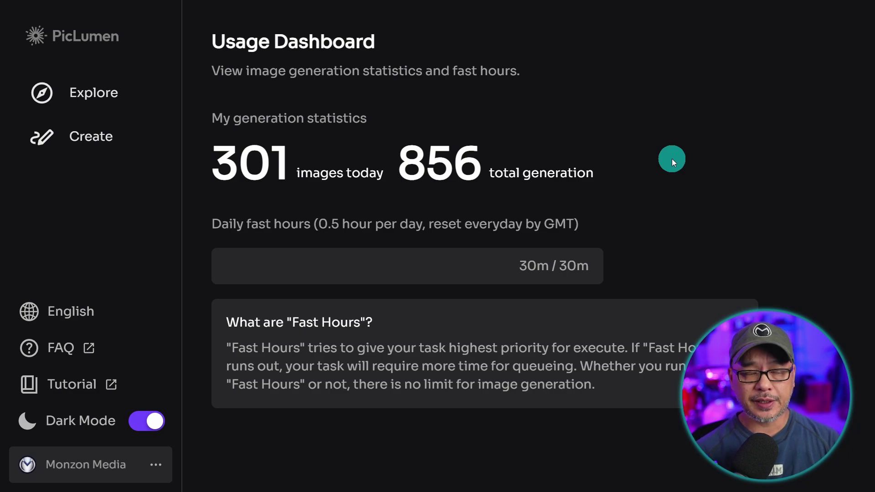
On the Create page, read each model's description and keep PicLumen Realistic V2 selected
click(94, 139)
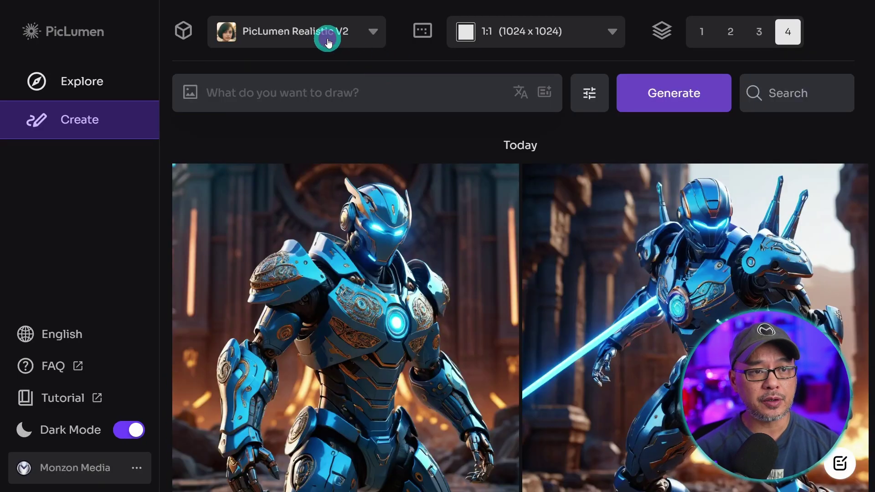
click(329, 42)
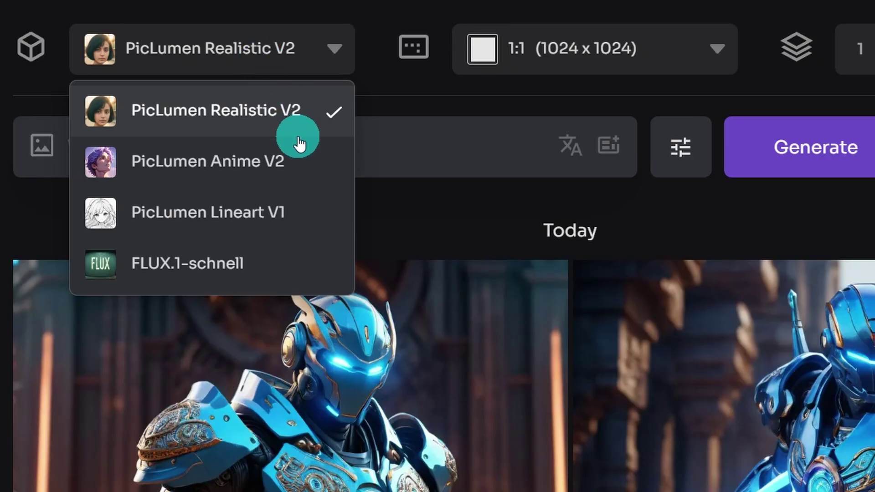
mouse_move(356, 99)
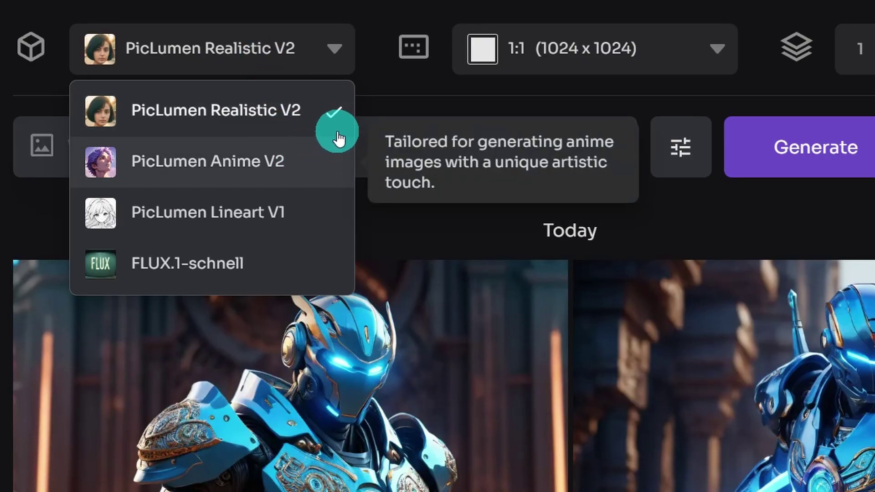
mouse_move(303, 126)
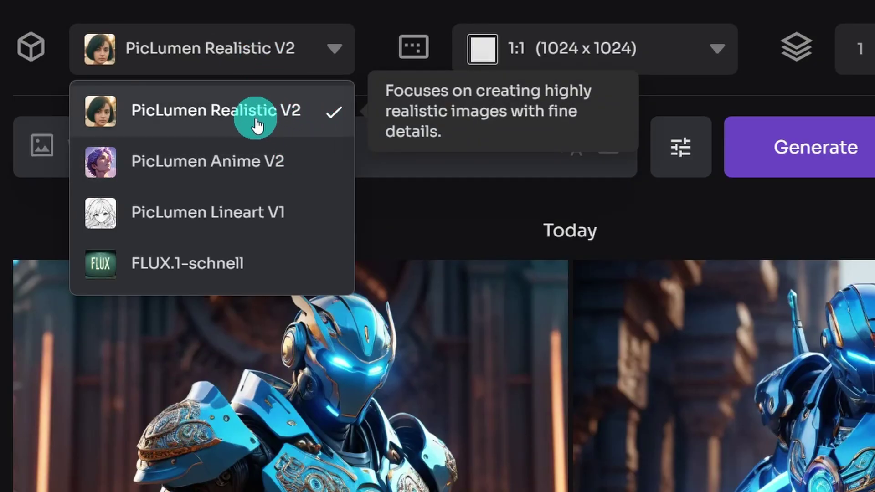
mouse_move(255, 177)
mouse_move(250, 220)
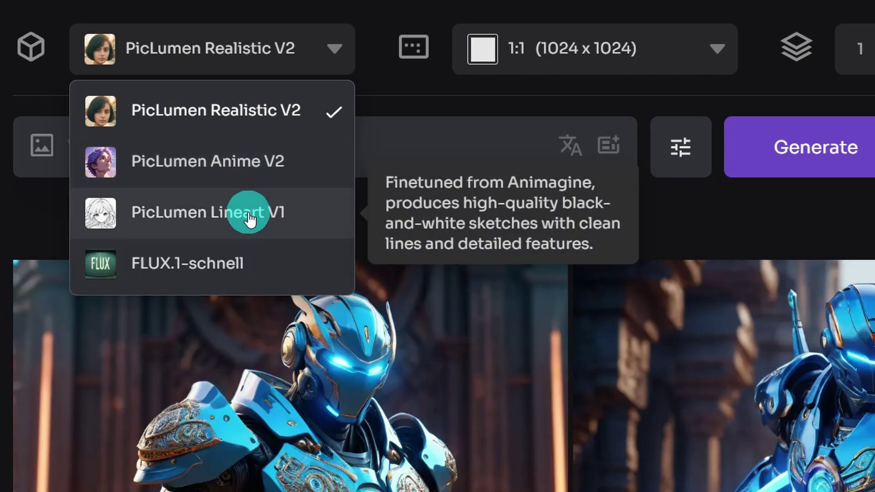
mouse_move(254, 273)
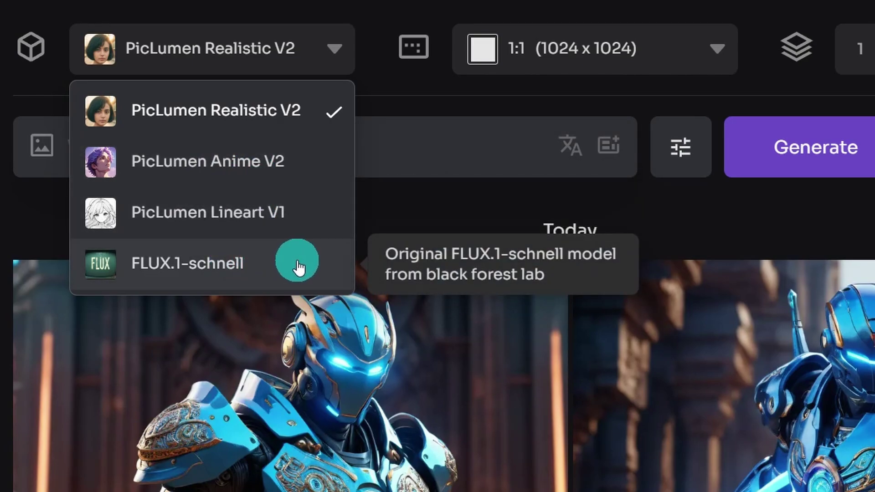
click(475, 171)
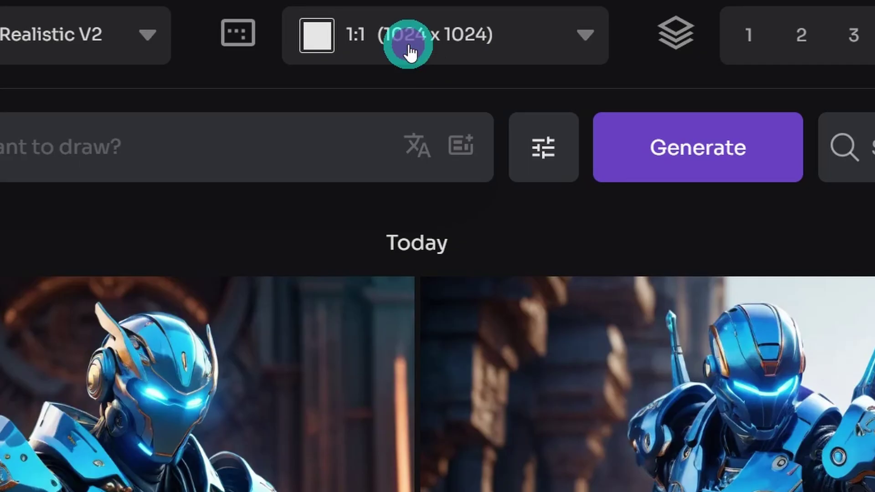
click(517, 39)
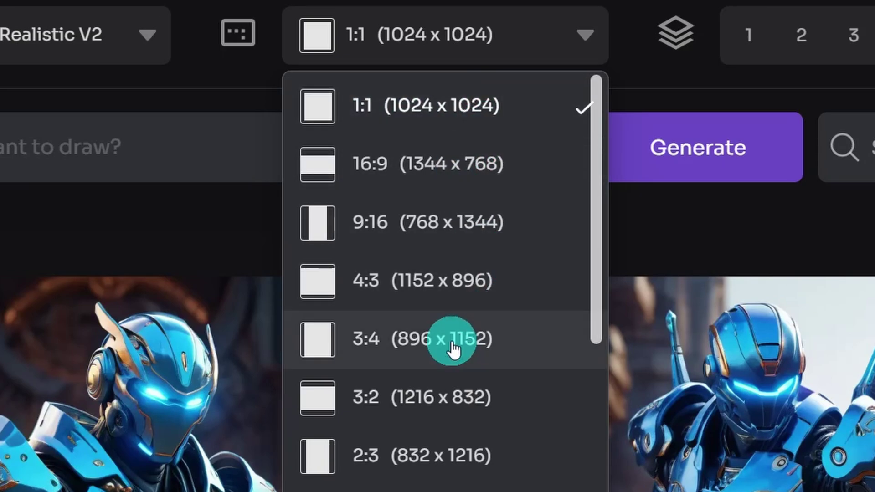
scroll(506, 305, down, 5)
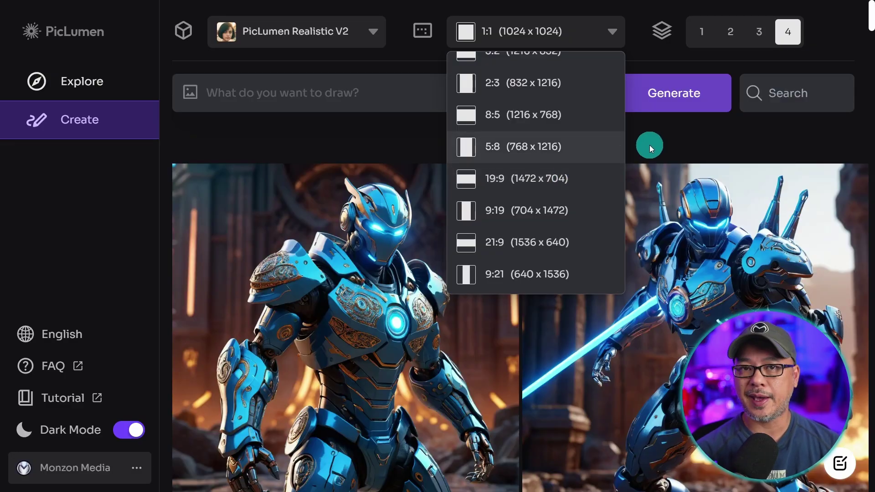
scroll(586, 176, up, 4)
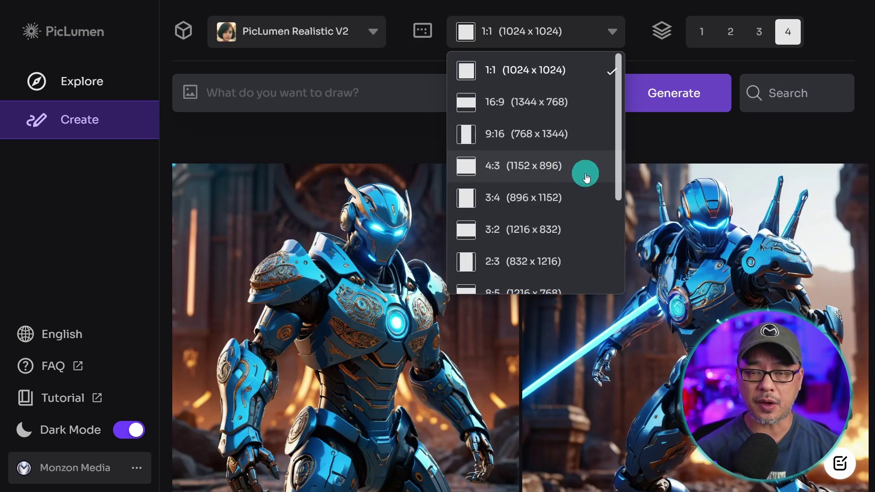
click(682, 156)
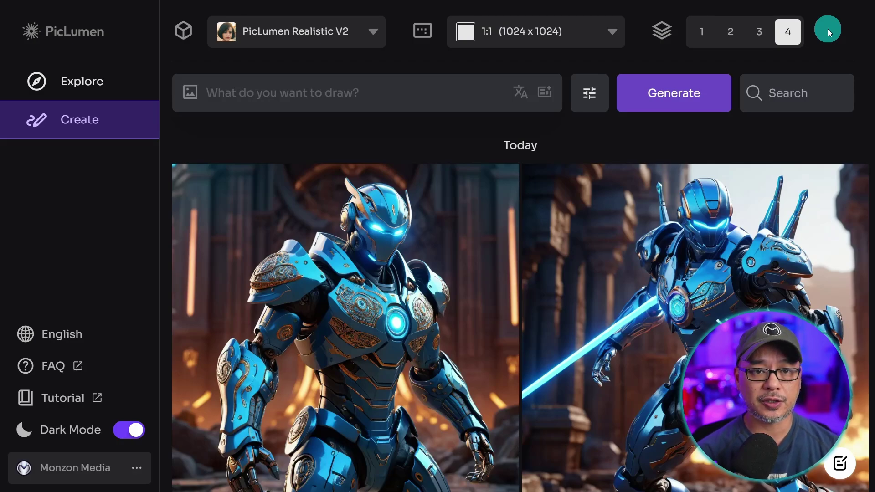
Paste the android robot warrior prompt into the prompt box
click(355, 96)
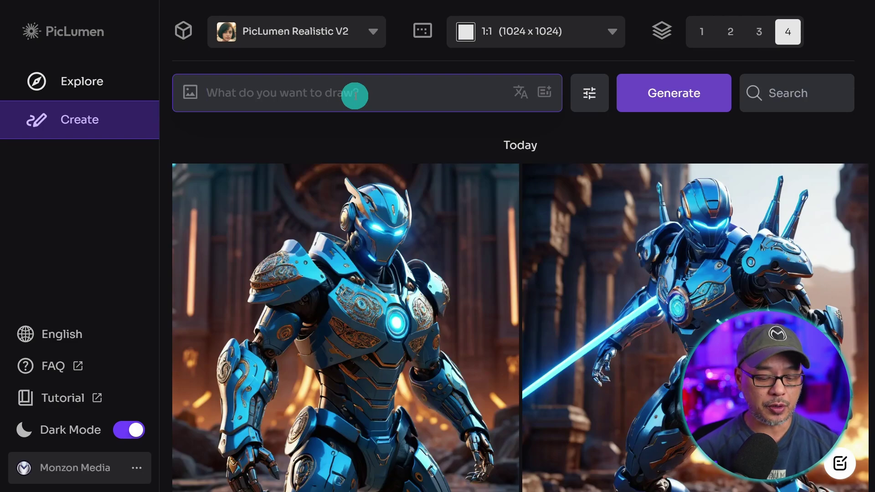
text(A 3-dimensional, CGI image of an android robot warrior standing in a dynamic battle stance, brimming with intricate ornamental details, cast under the dramatic lighting of Unreal Engine and VRay, rendered in 8K resolution using 3dsmax, boasting a palette of vibrant colors, Video game character, cybernetic, metallic surface, combat-ready pose, dystopian landscape, energy sword ablaze with electric blue light, protective)
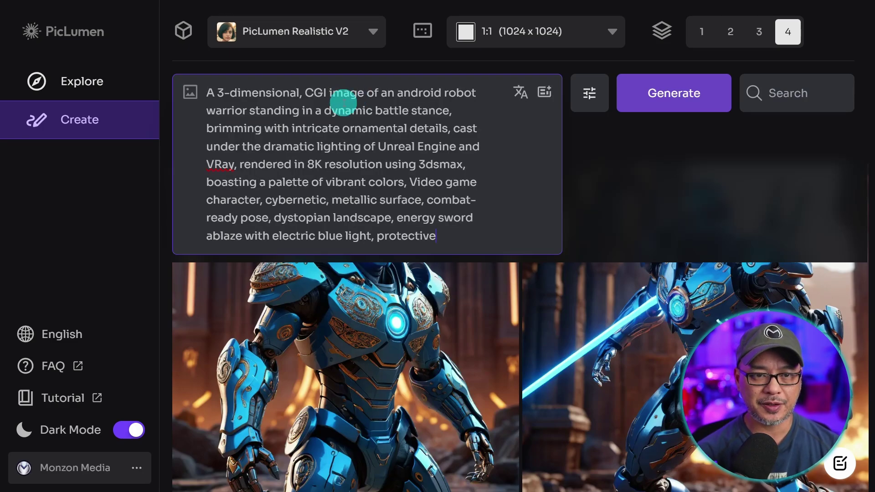
key(ctrl+minus)
key(ctrl+minus)
key(ctrl+minus)
key(ctrl+plus)
key(ctrl+plus)
key(ctrl+plus)
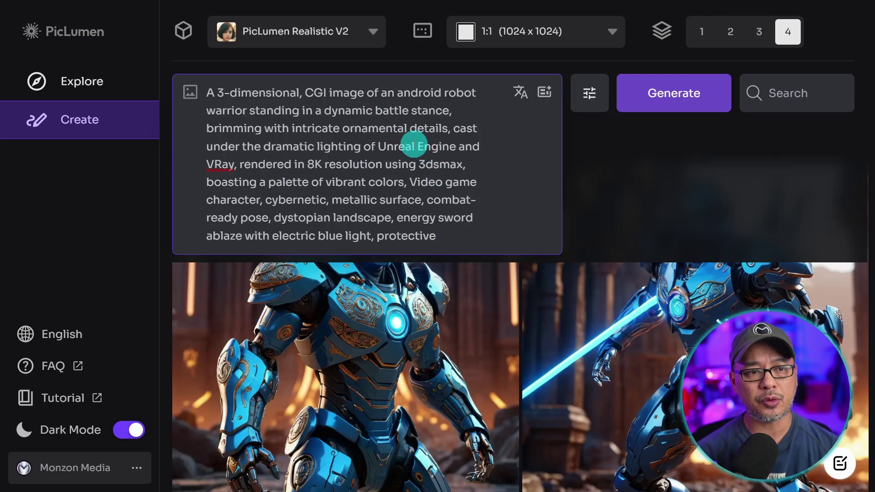
Delete the prompt's trailing descriptive phrases and run Prompt enhance on it
triple_click(351, 135)
key(BackSpace)
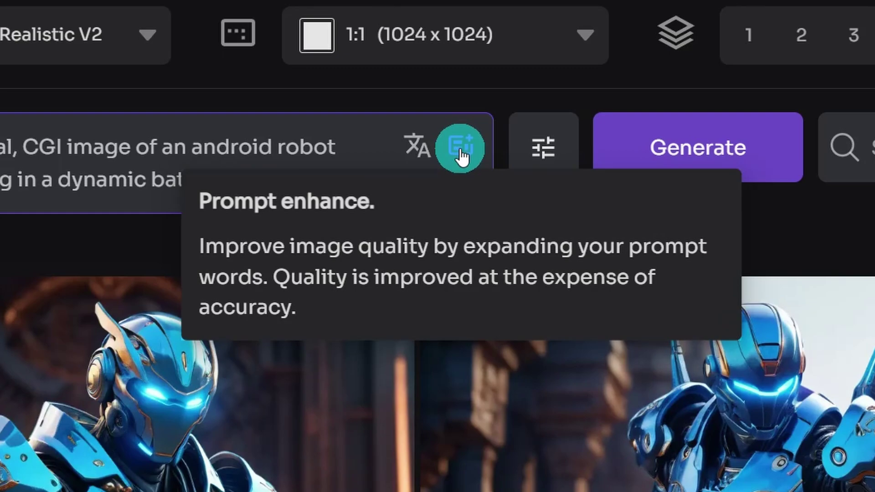
click(460, 153)
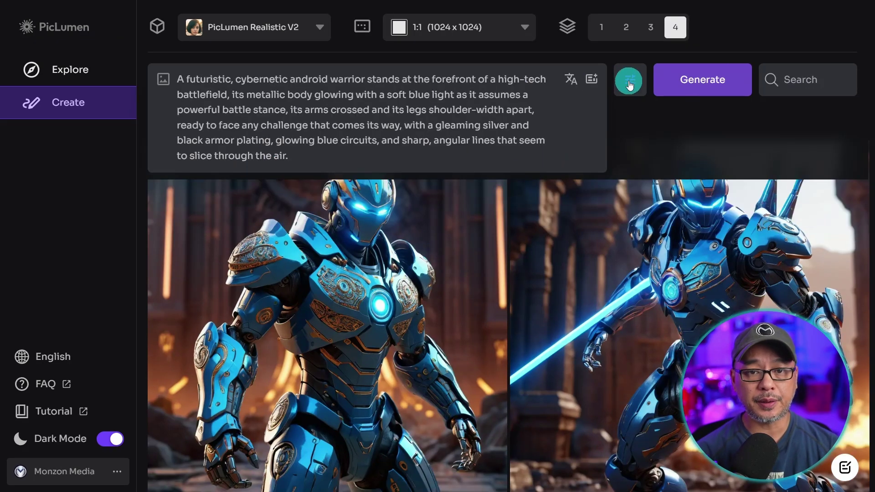
Review the advanced settings (Negative Prompt, CFG Scale, Steps, Seed), selecting the seed value
click(590, 93)
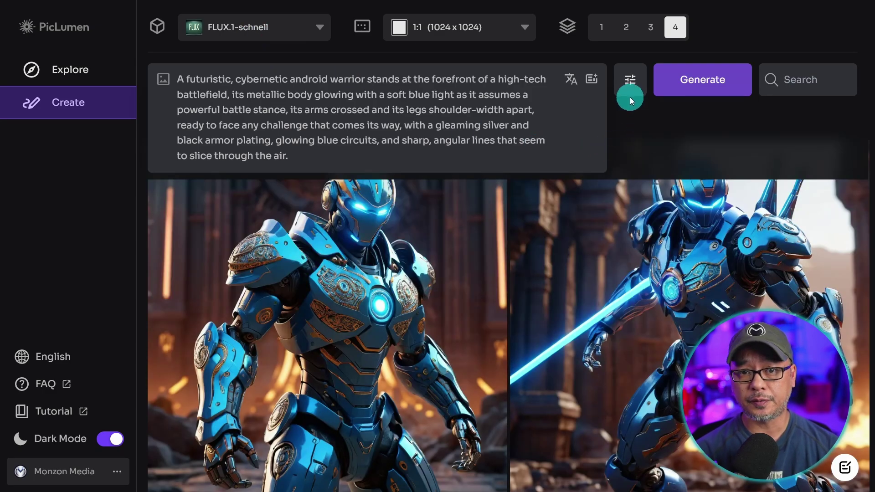
click(631, 80)
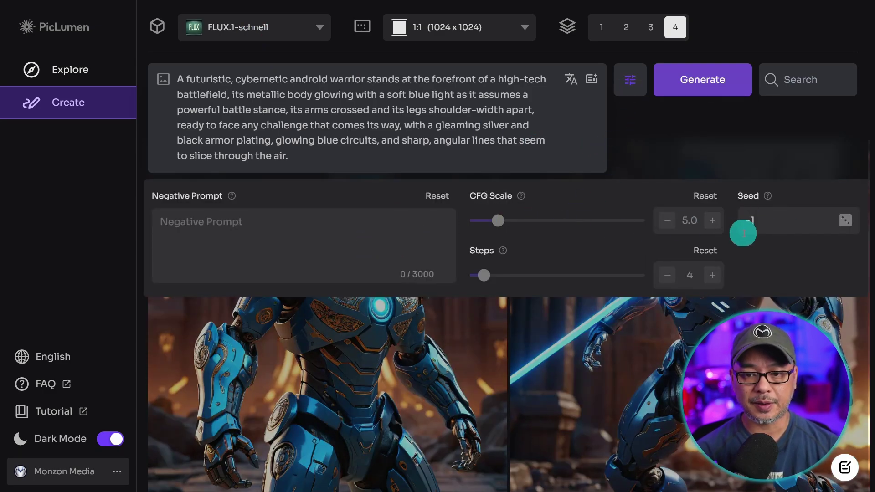
drag(793, 217, 678, 274)
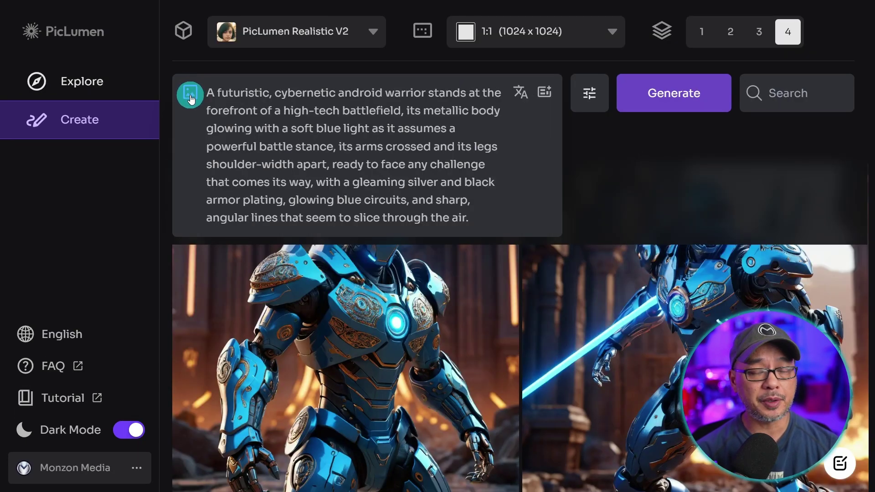
Add the dark city figure image as a Content Ref and show the reference-type list
click(191, 95)
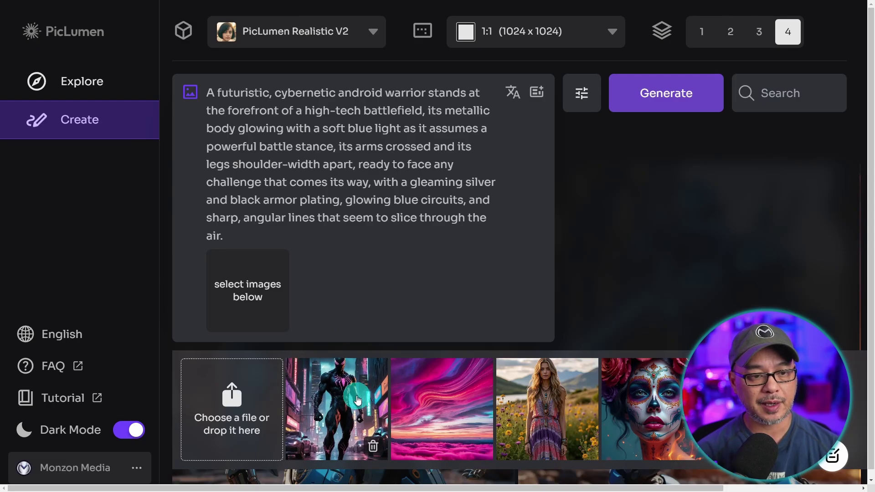
click(358, 401)
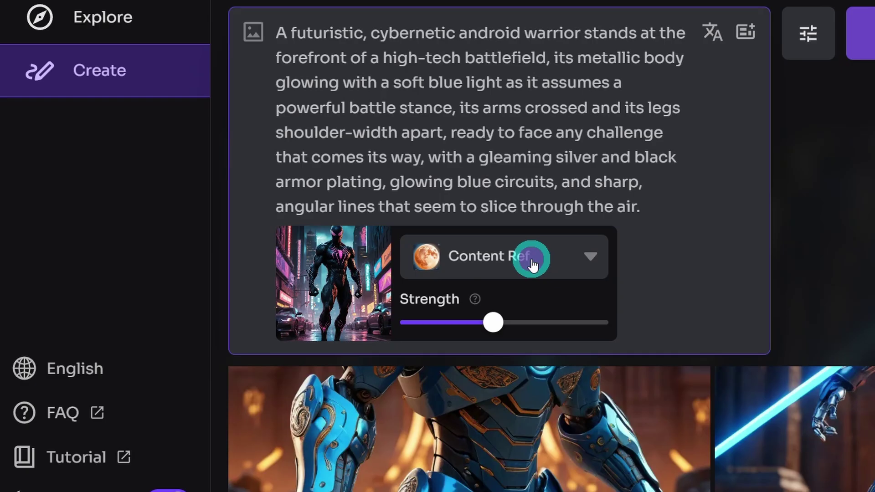
click(532, 260)
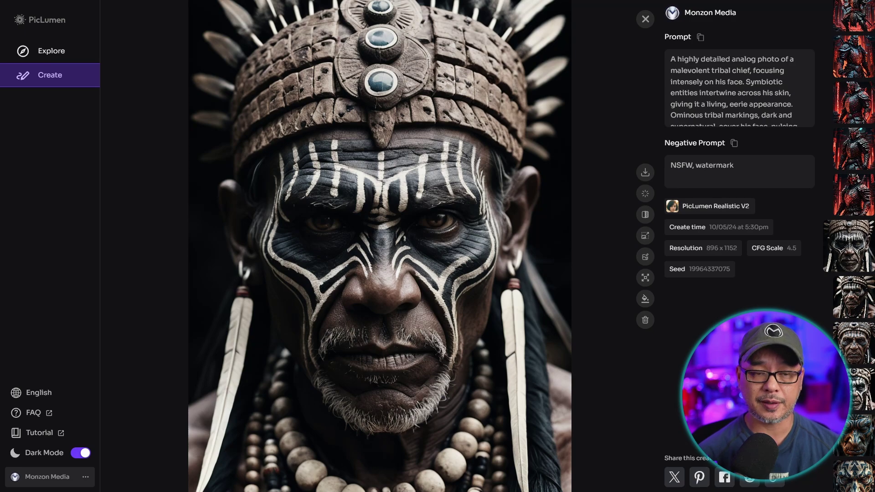
Browse to the plaid-dress image, select its whole prompt, then continue to the samurai illustration
scroll(610, 233, down, 5)
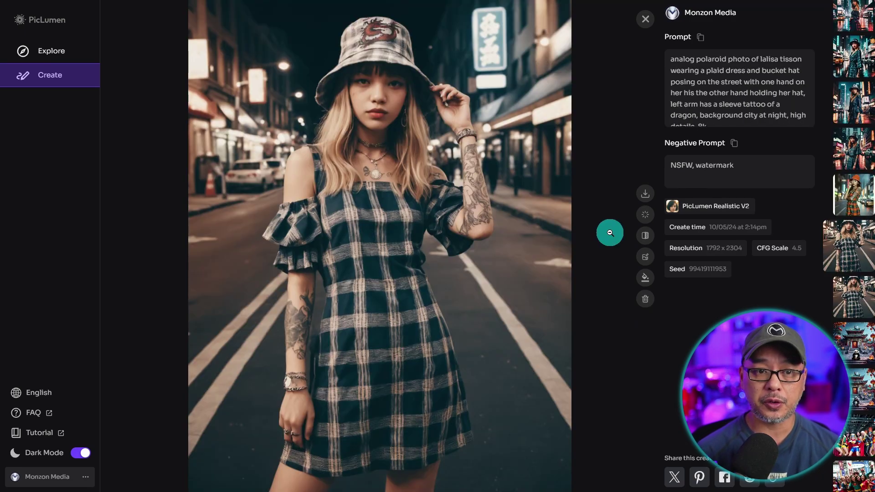
triple_click(707, 56)
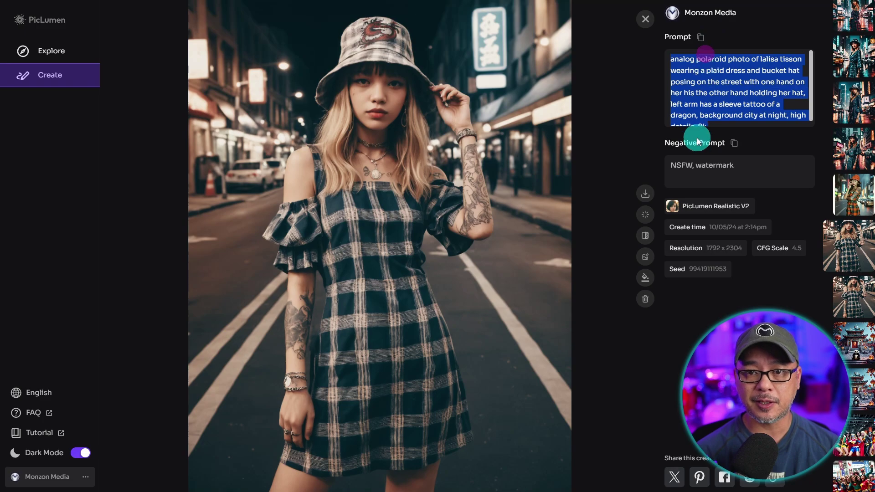
scroll(607, 275, down, 1)
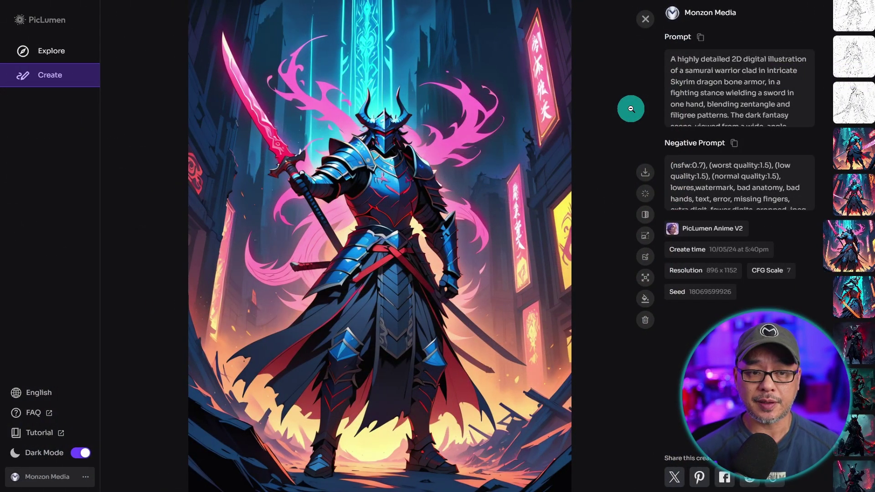
Scroll past the samurai images to the PicLumen Lineart V1 fireclaw beast render
scroll(621, 169, down, 1)
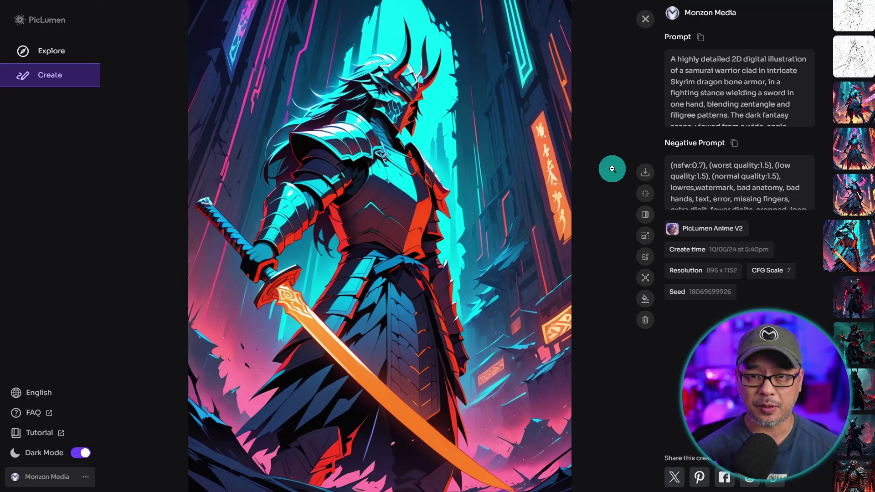
scroll(631, 340, down, 3)
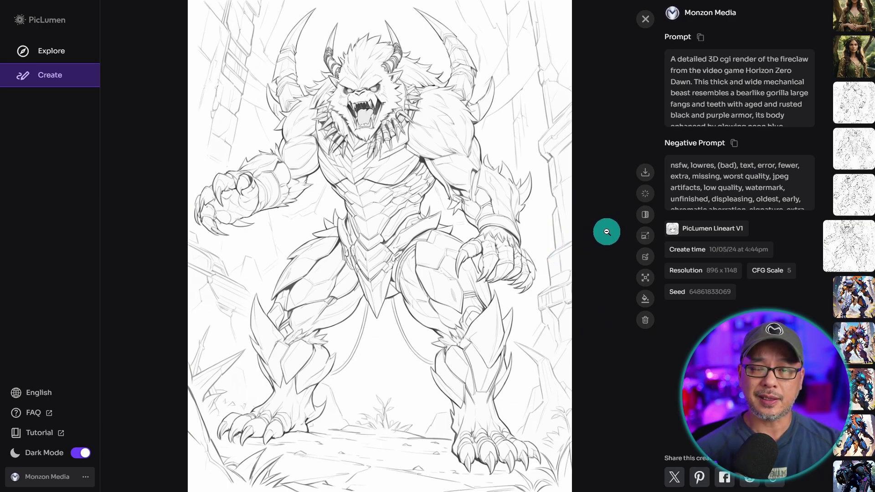
Scroll through the Lineart V1 dragon and archer images to the Kratos FLUX.1-schnell image and back
scroll(611, 274, down, 1)
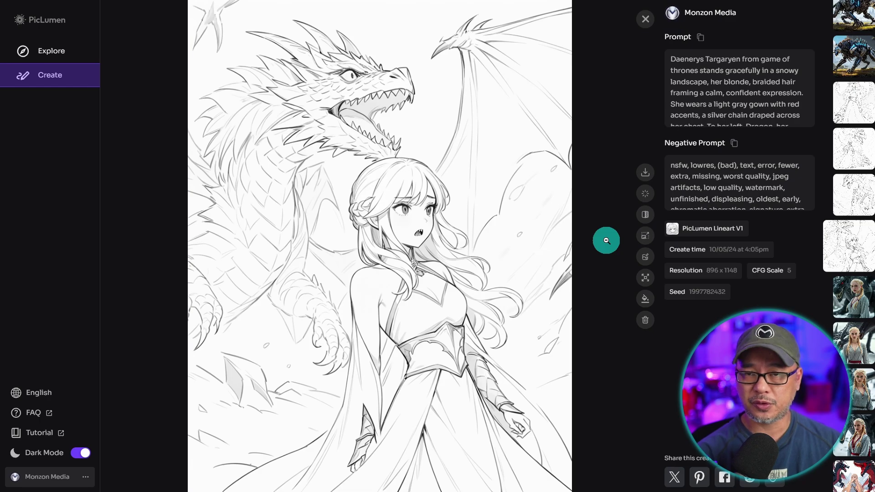
scroll(608, 254, down, 3)
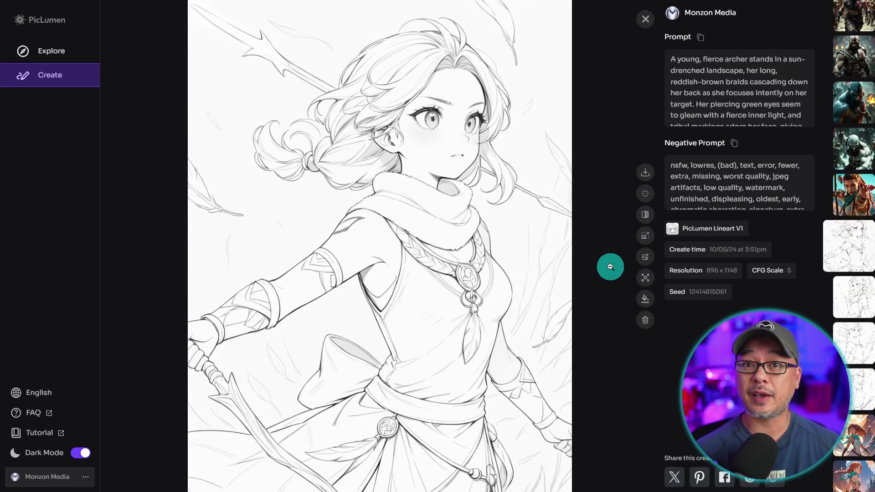
scroll(623, 268, up, 5)
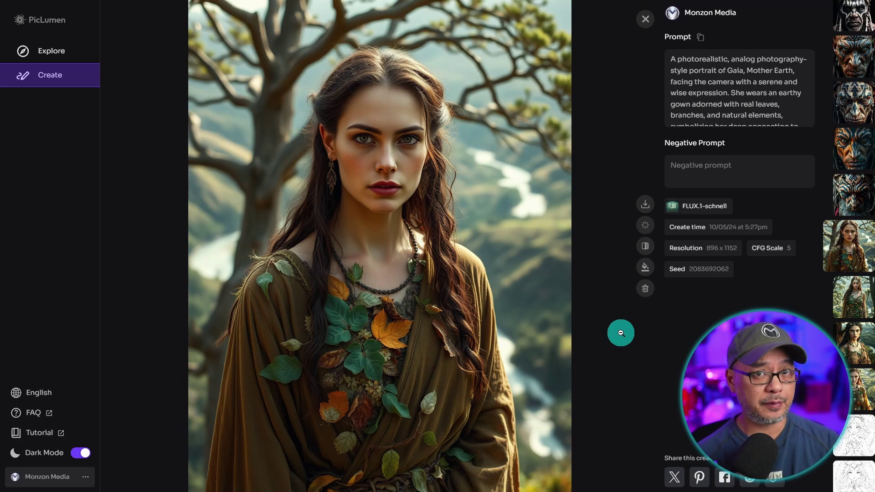
Step back to the previous image, the Gaia portrait, with the Up arrow key
key(Up)
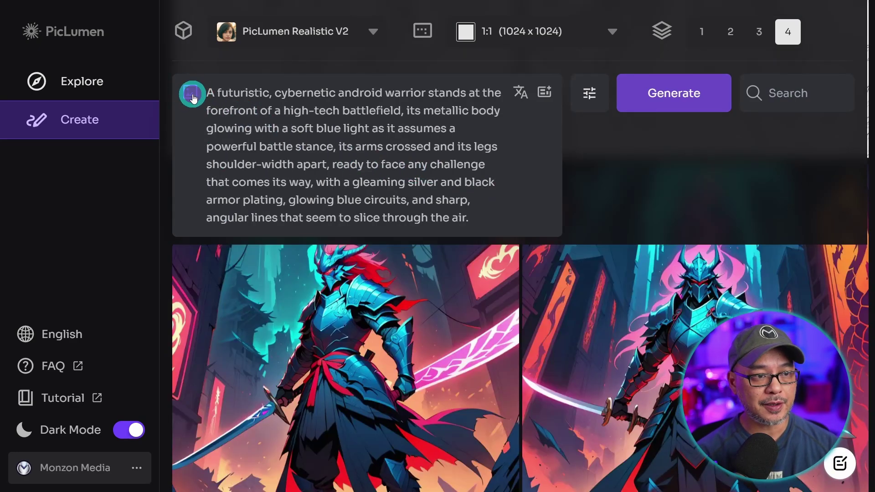
Attach the dark city figure image as a Content Ref reference for the prompt
click(193, 97)
click(222, 407)
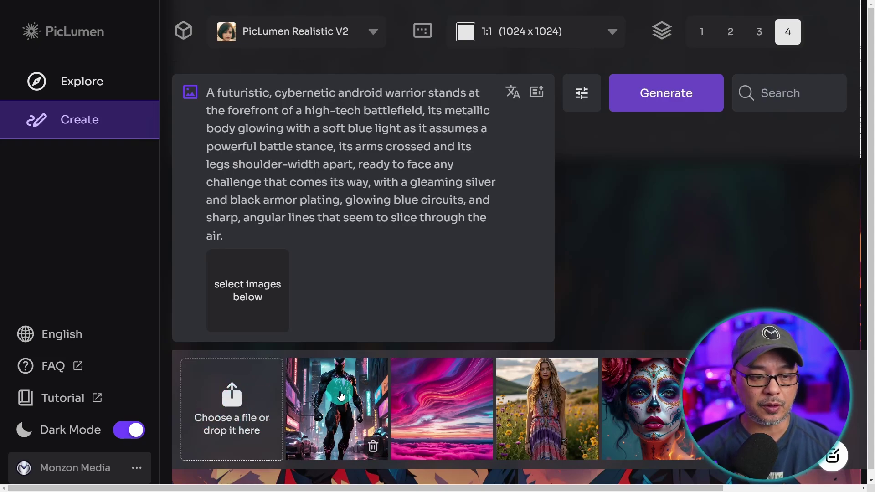
click(339, 397)
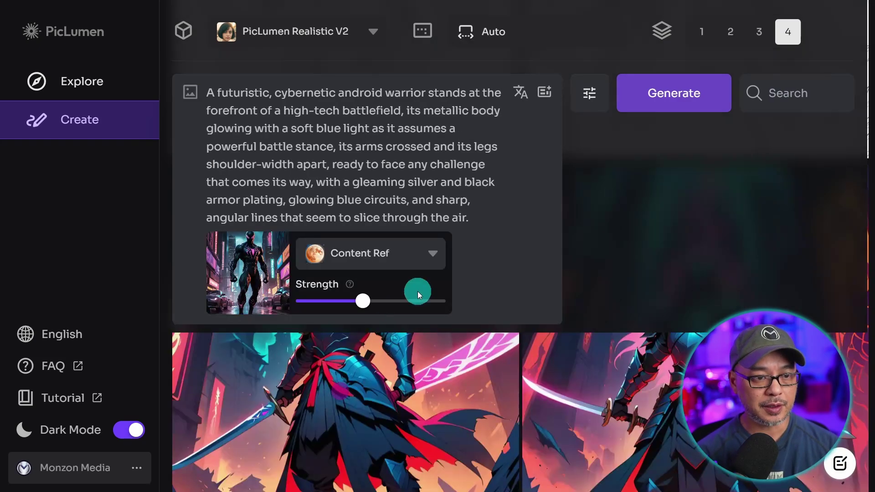
click(390, 256)
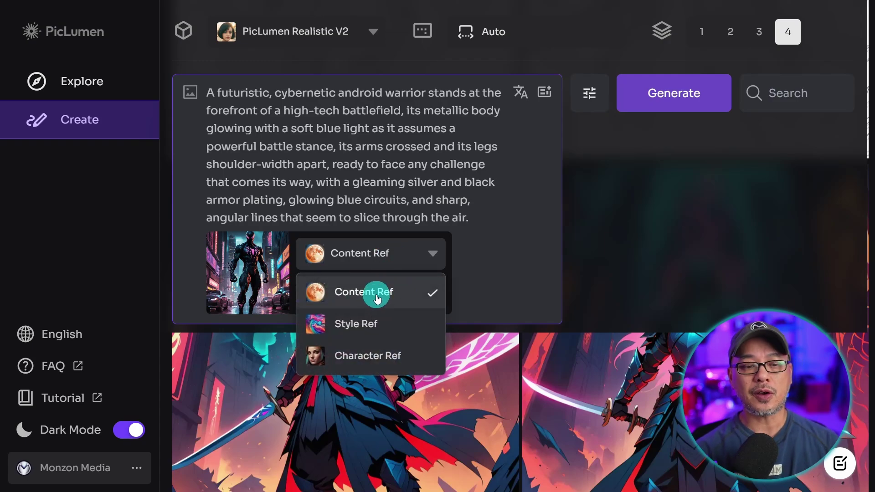
click(445, 287)
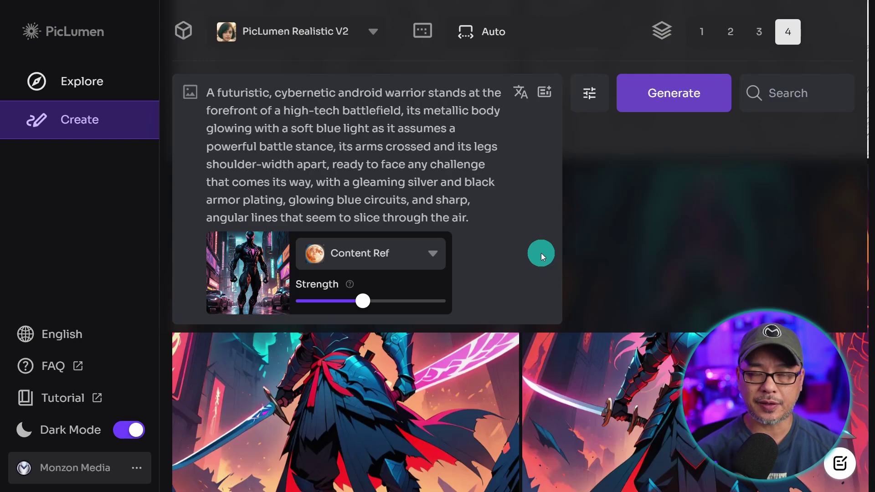
Select the entire android prompt text so it can be cleared
click(432, 144)
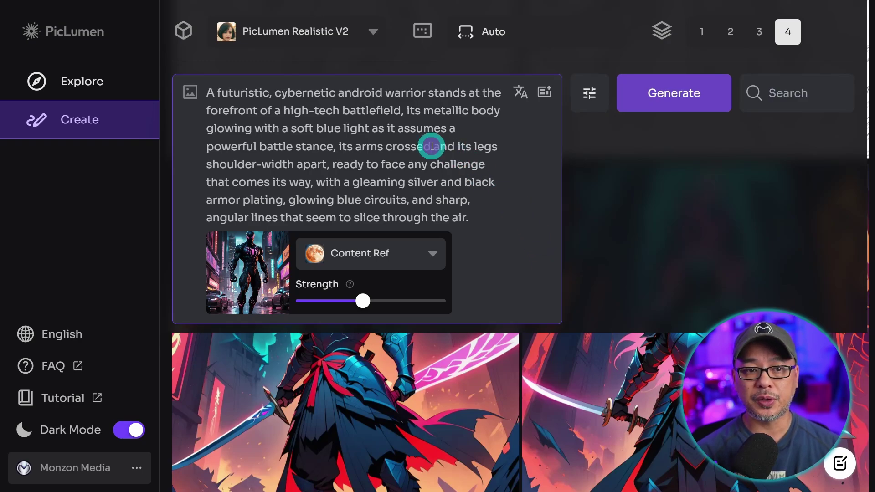
key(ctrl+a)
key(ctrl+c)
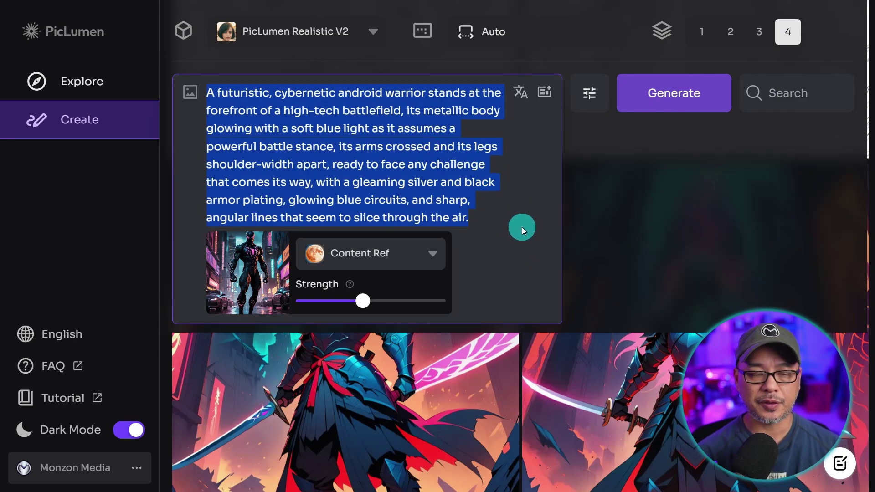
click(518, 242)
mouse_move(362, 300)
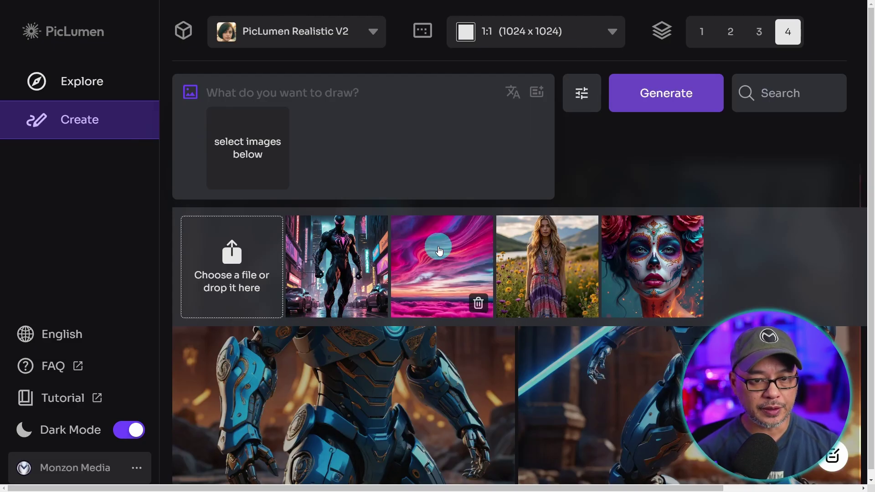
Add the pink sky image as a Style Ref reference
click(438, 251)
click(394, 131)
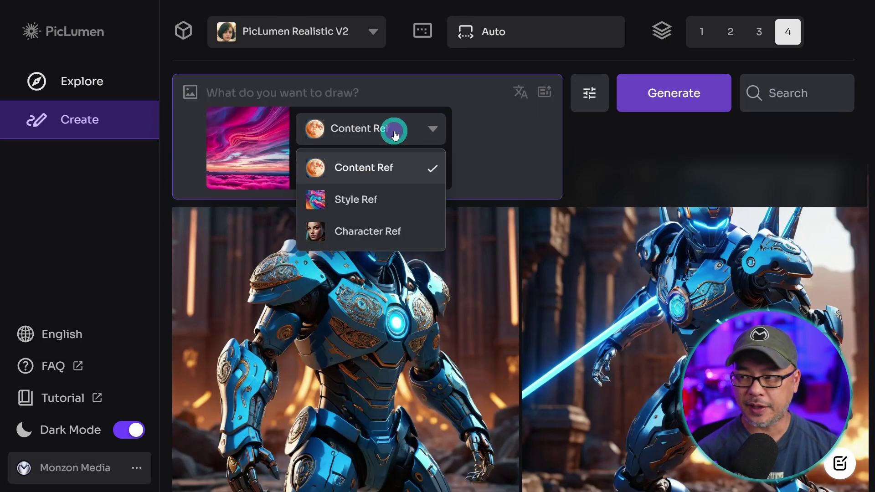
click(387, 200)
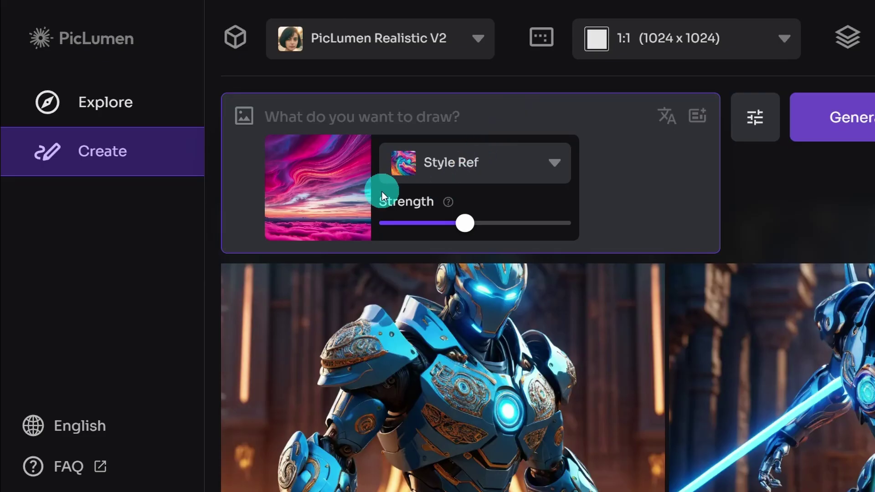
Paste the android warrior prompt back, raise style strength to 0.7, and open the third result
mouse_move(229, 154)
click(472, 114)
key(ctrl+v)
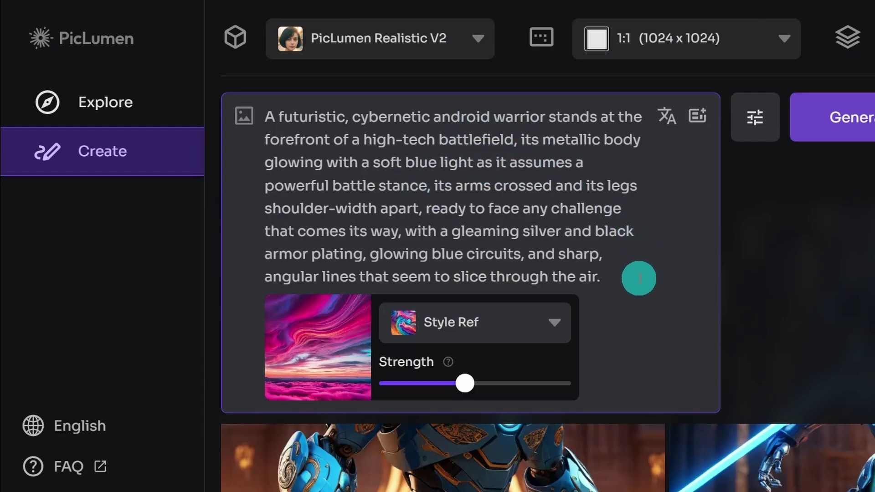
drag(464, 383, 503, 382)
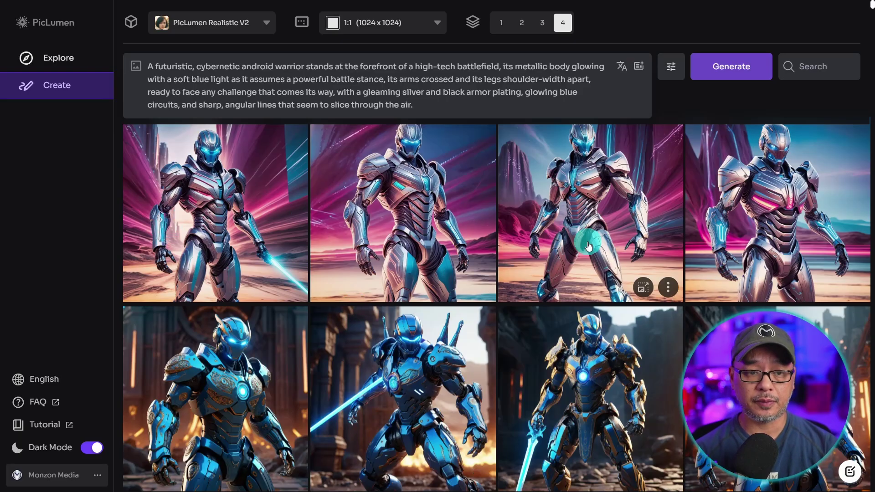
click(574, 215)
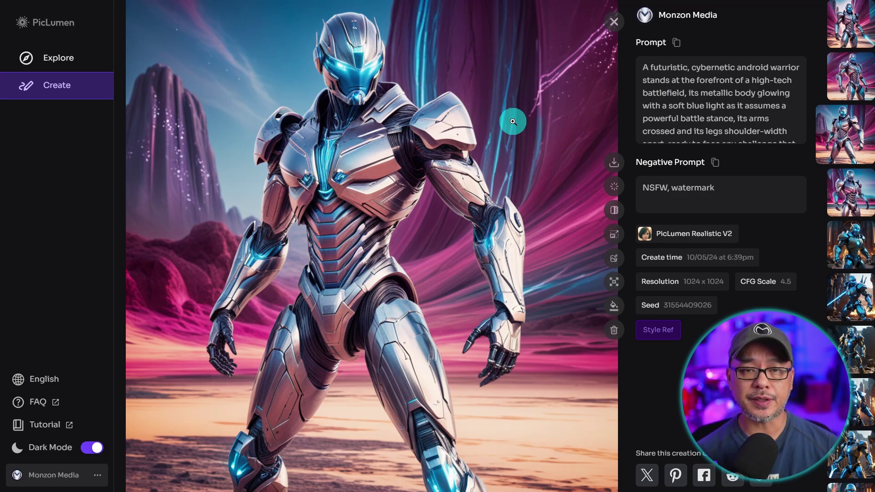
click(614, 22)
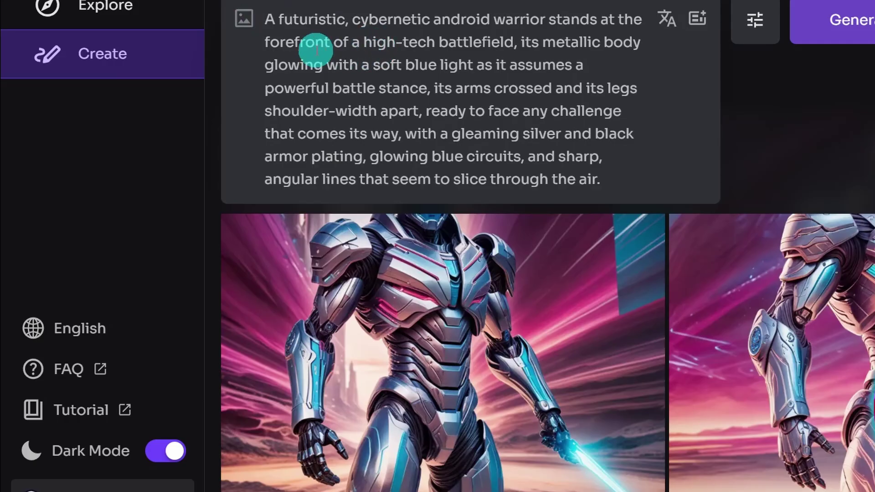
click(245, 19)
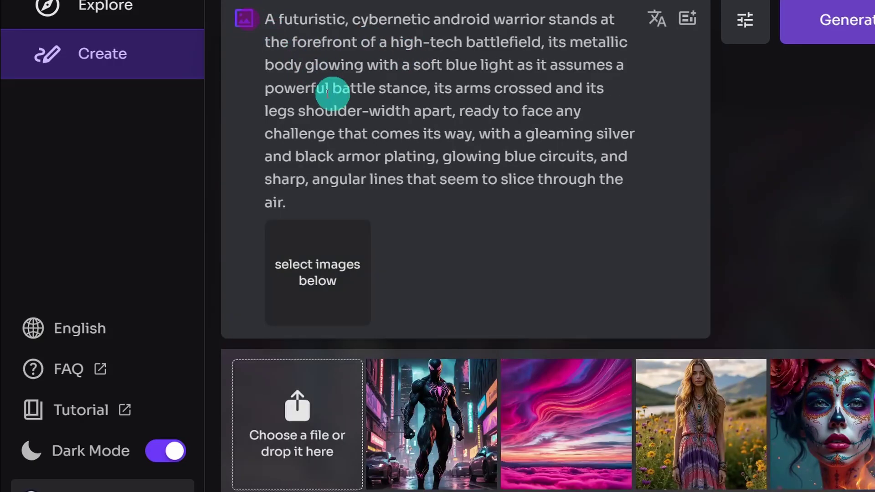
click(694, 430)
click(525, 225)
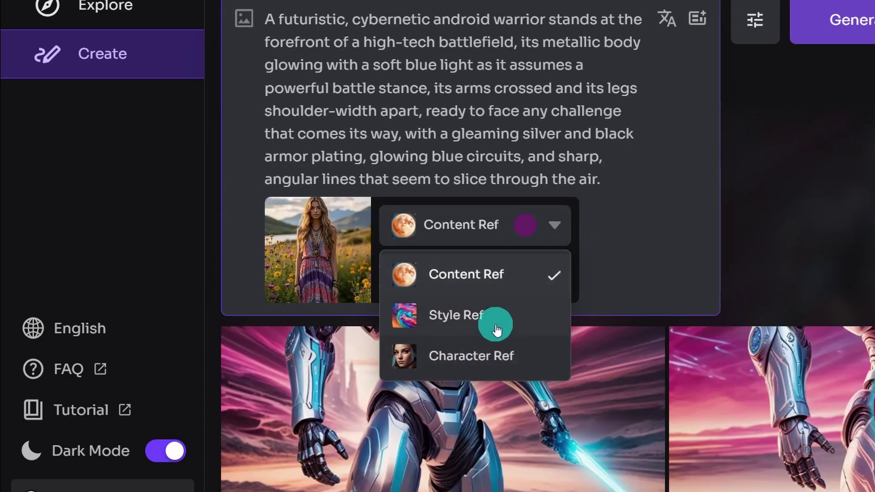
click(489, 360)
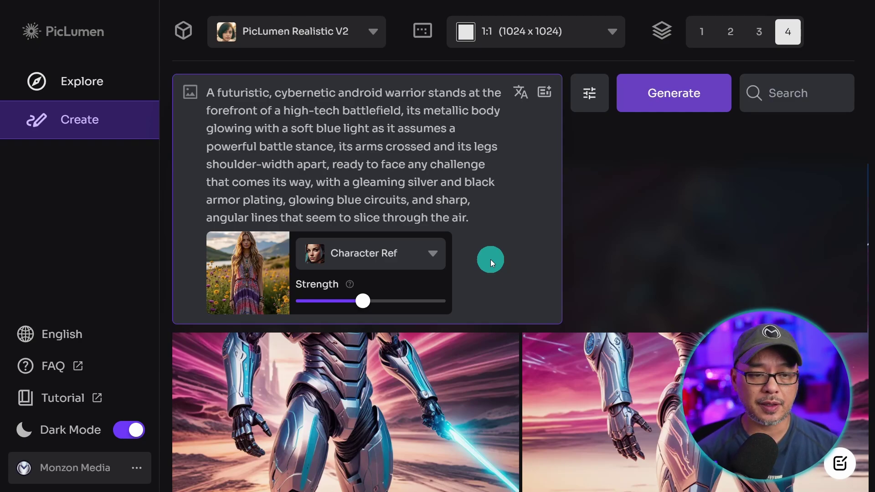
drag(364, 301, 442, 311)
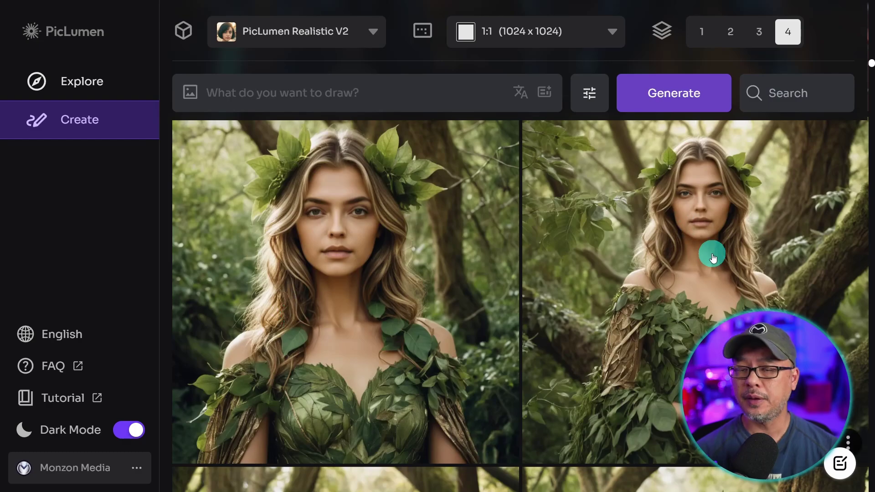
scroll(639, 277, down, 4)
scroll(639, 277, down, 3)
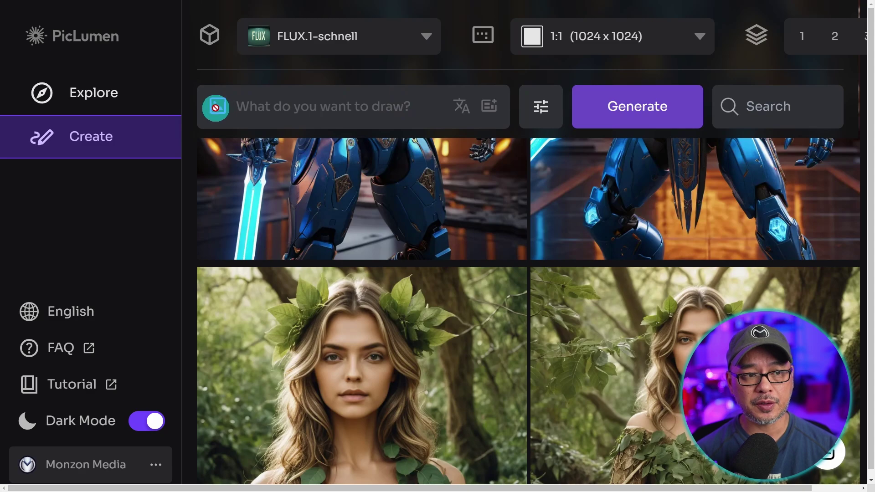
Switch the model to PicLumen Realistic V2 and review the warrior image's Upscale options
click(374, 48)
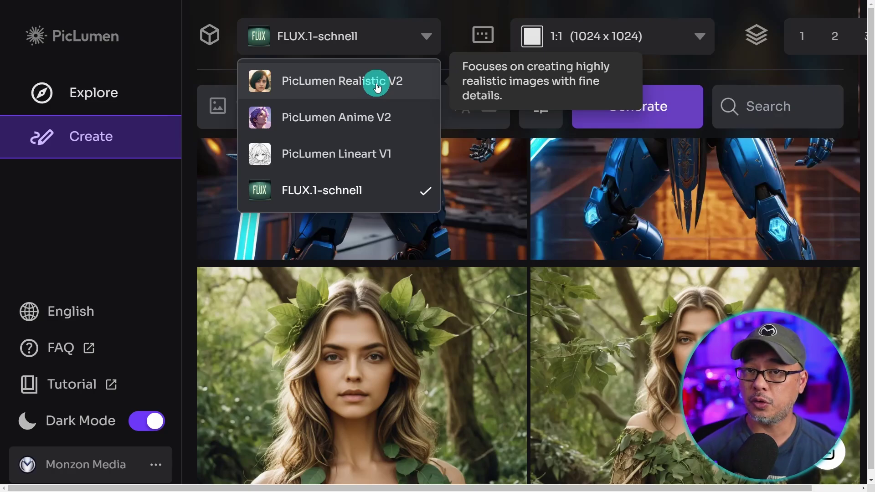
click(385, 82)
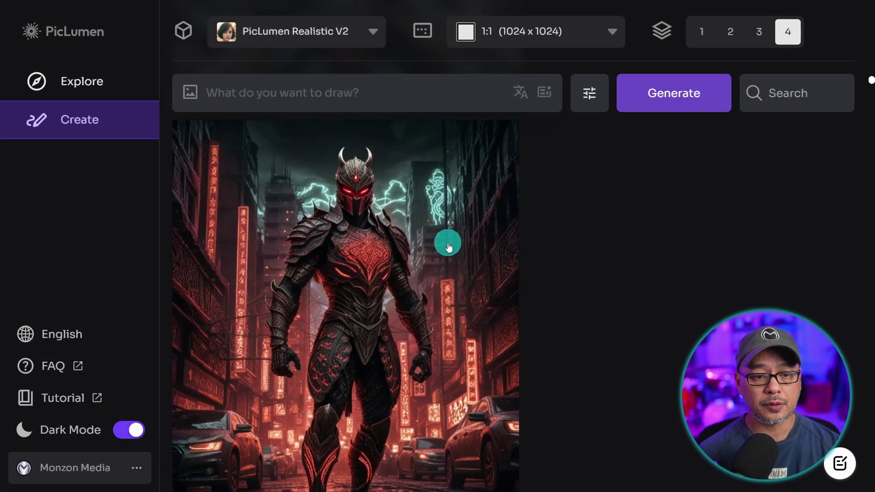
scroll(445, 243, down, 5)
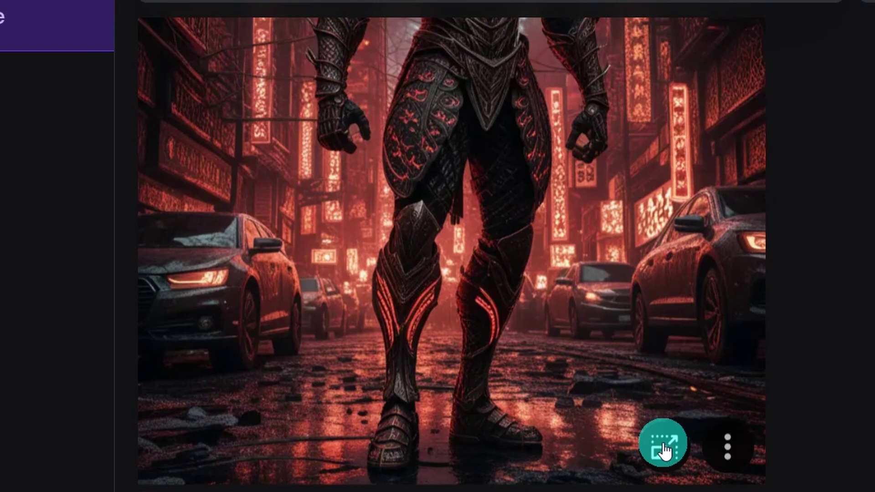
click(664, 449)
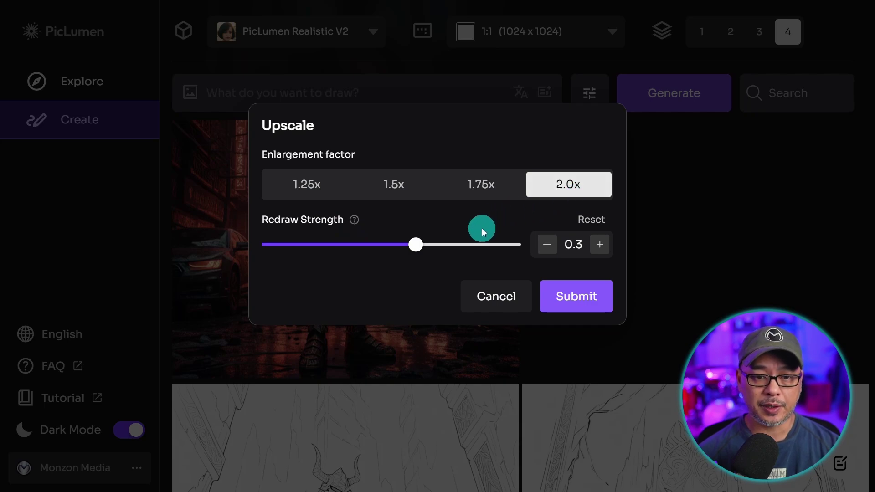
mouse_move(355, 221)
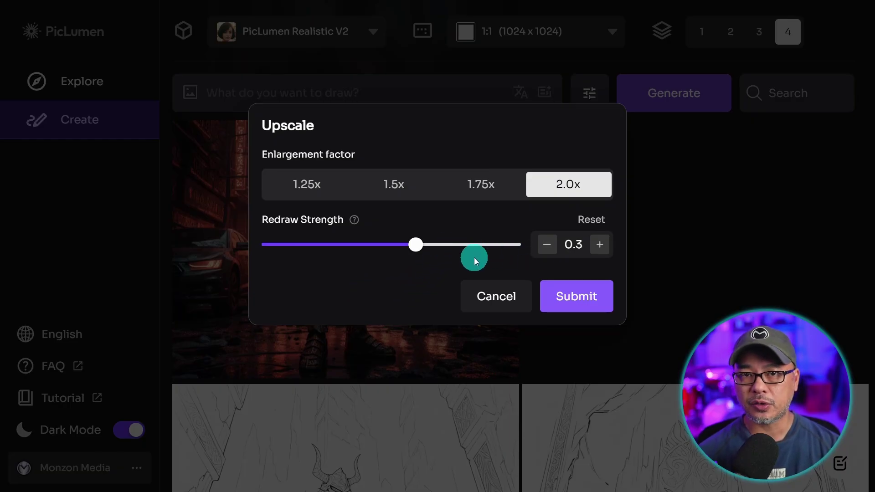
mouse_move(355, 222)
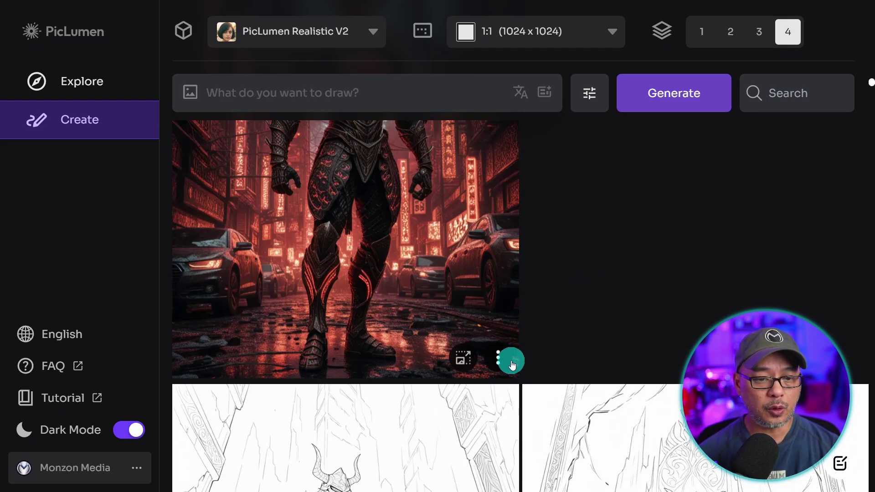
Open the red-armored warrior's details and scroll through its prompt, model, resolution and seed
click(501, 356)
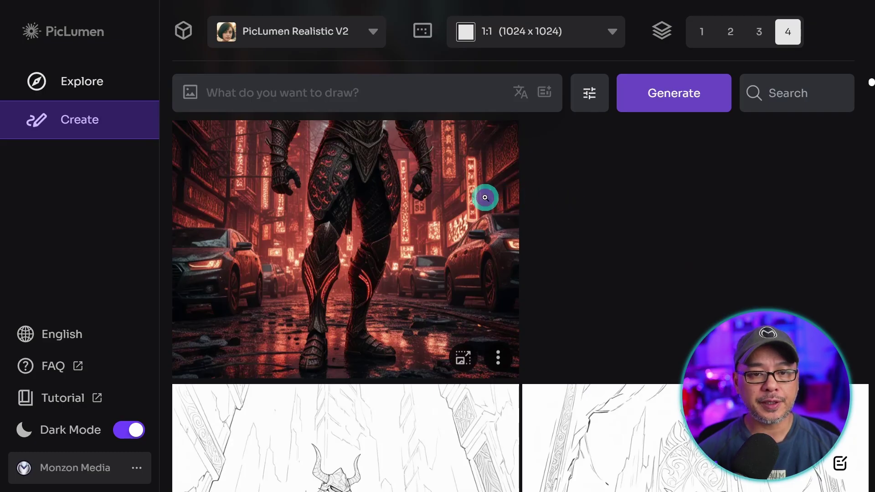
click(570, 242)
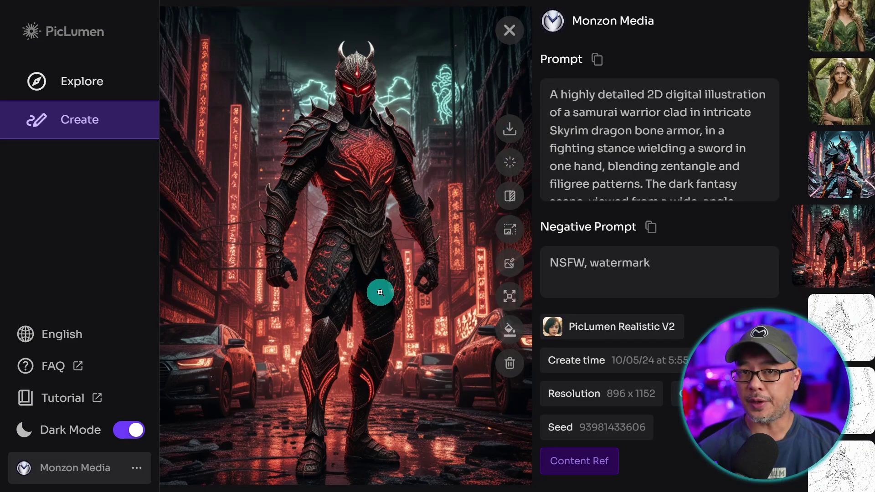
scroll(639, 104, down, 3)
scroll(638, 106, up, 3)
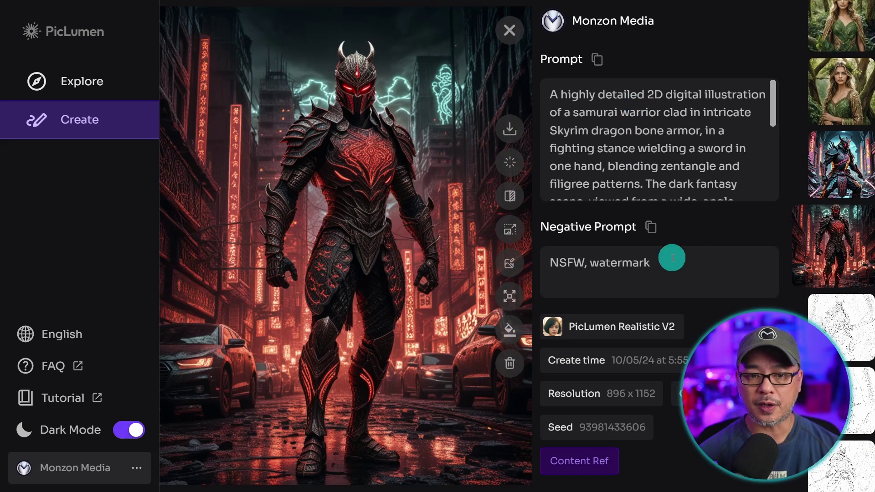
scroll(697, 214, down, 2)
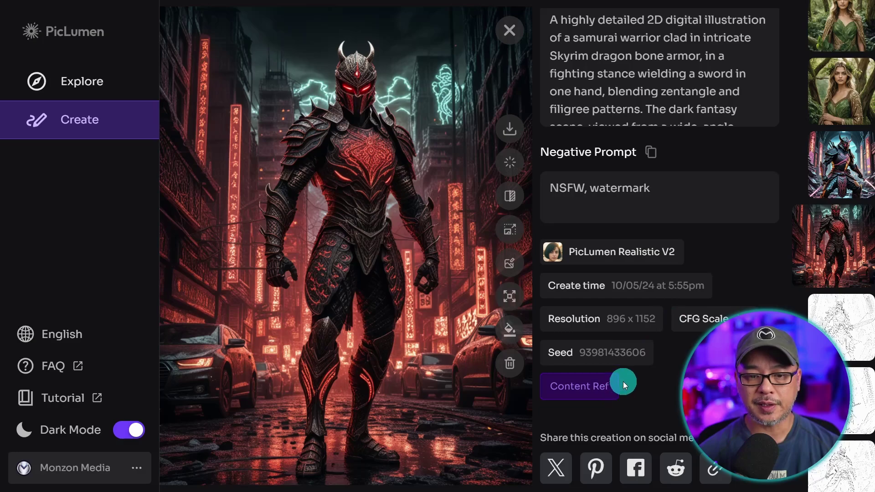
scroll(843, 232, down, 4)
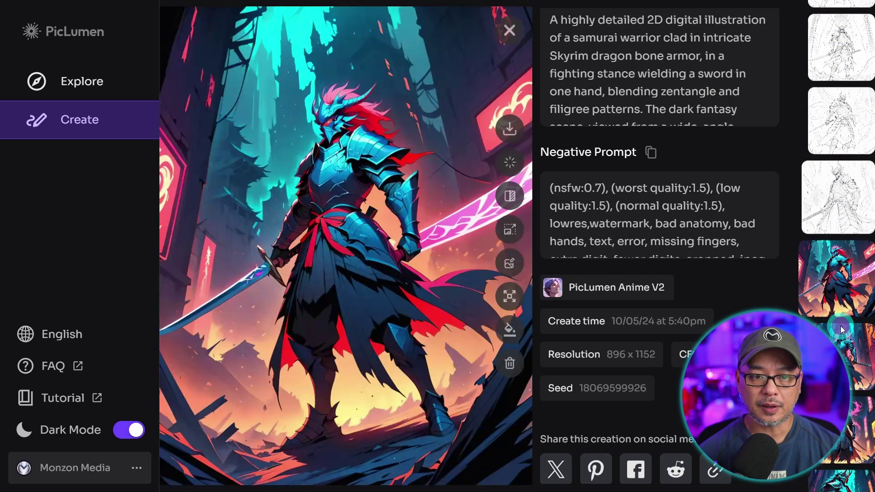
scroll(845, 269, down, 2)
click(842, 288)
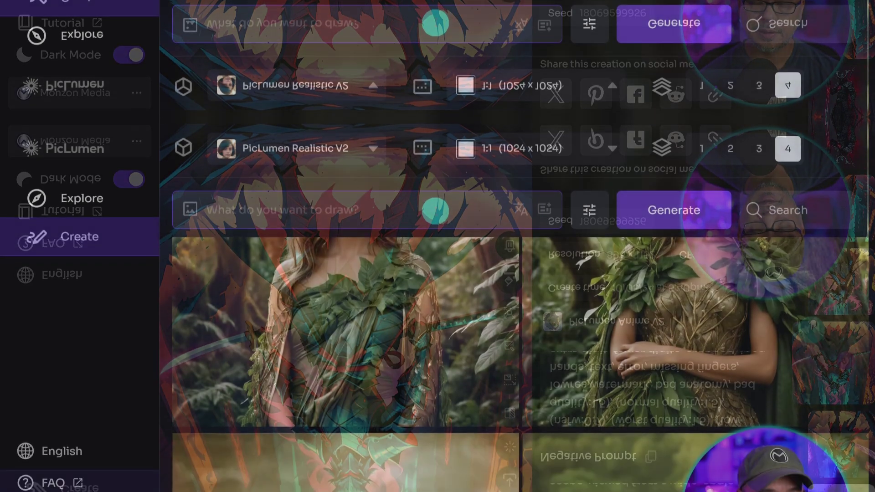
Generate images from the prompt 'apple on a table'
click(436, 94)
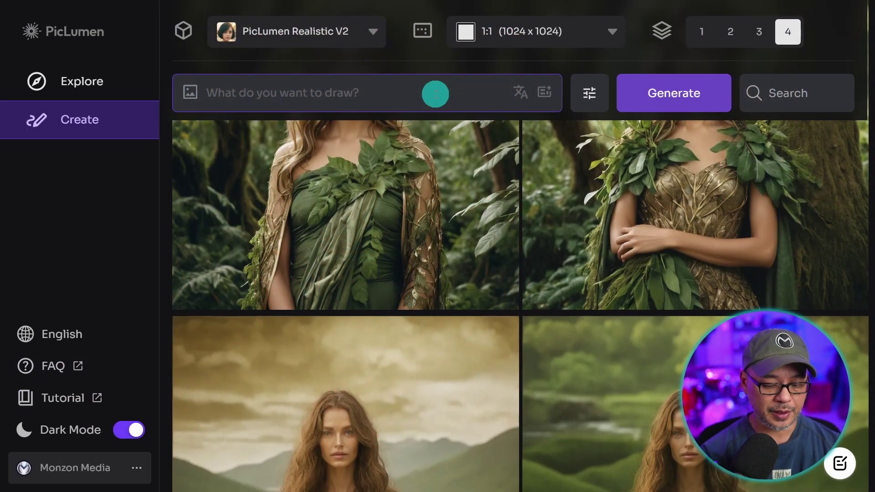
text(apple on a table)
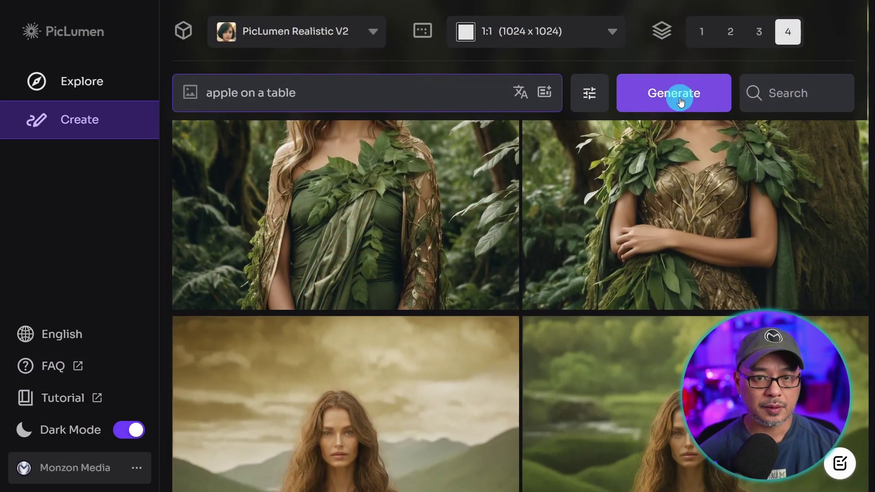
click(675, 93)
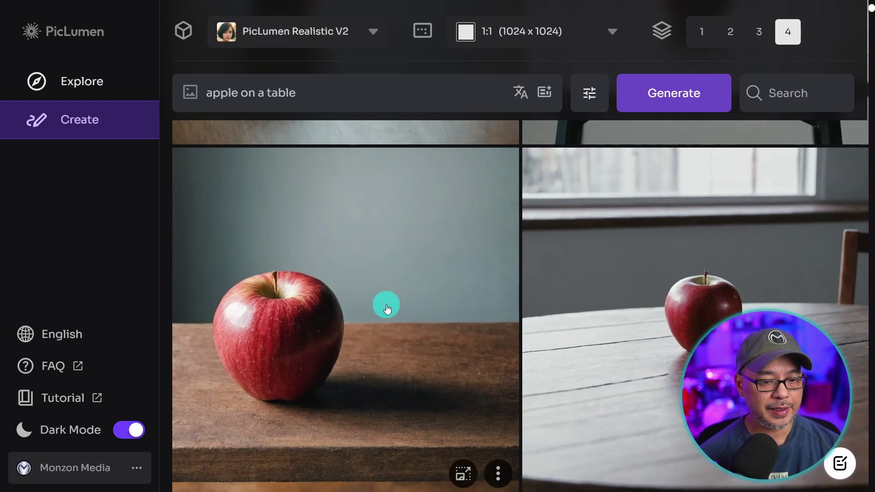
Remove the background from an apple image and view the result
scroll(387, 307, down, 2)
click(498, 384)
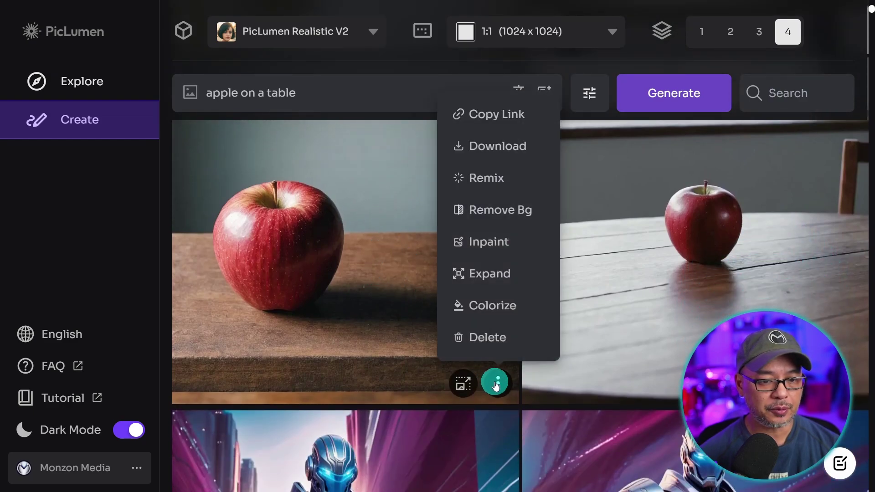
click(513, 217)
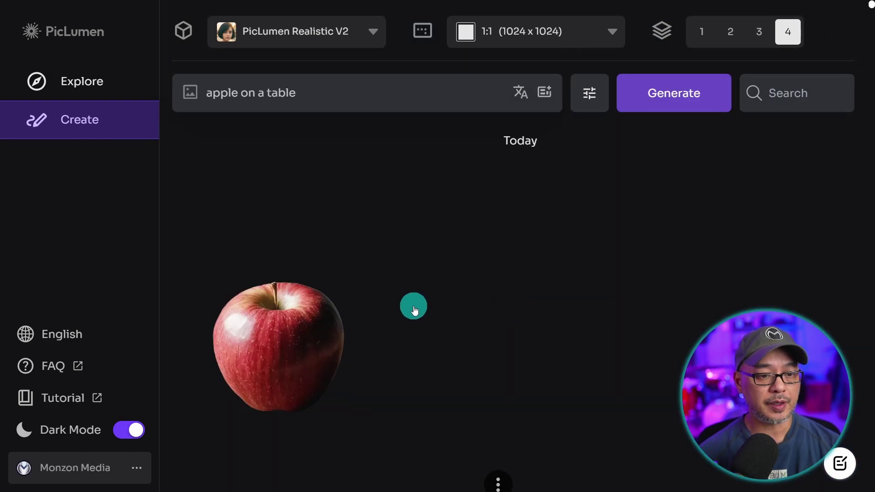
scroll(412, 304, down, 3)
click(302, 249)
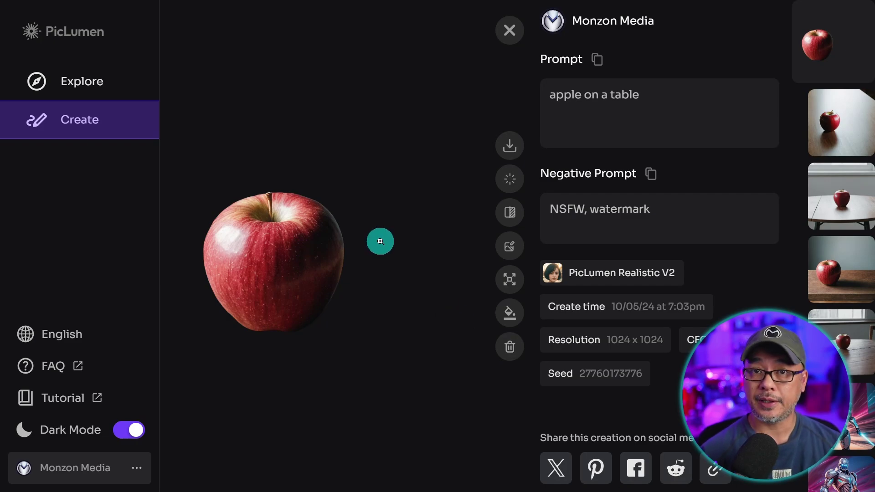
click(381, 242)
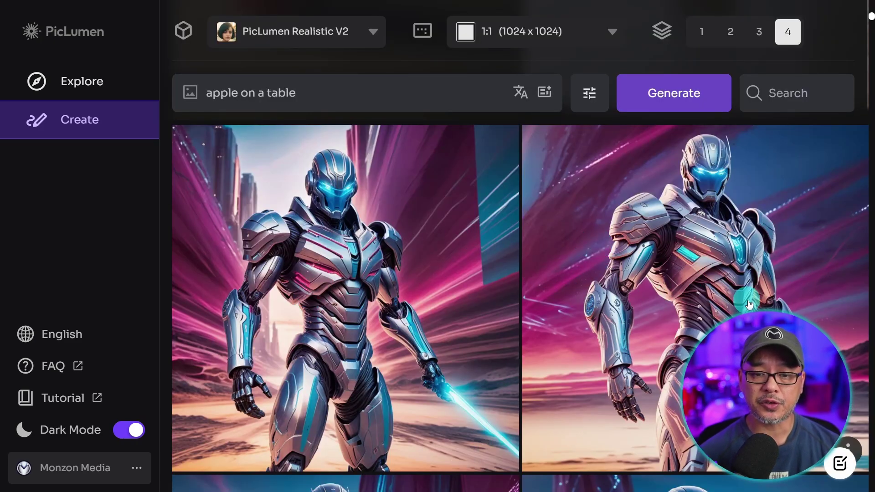
Remove the background from the right robot image and view it in detail
click(846, 436)
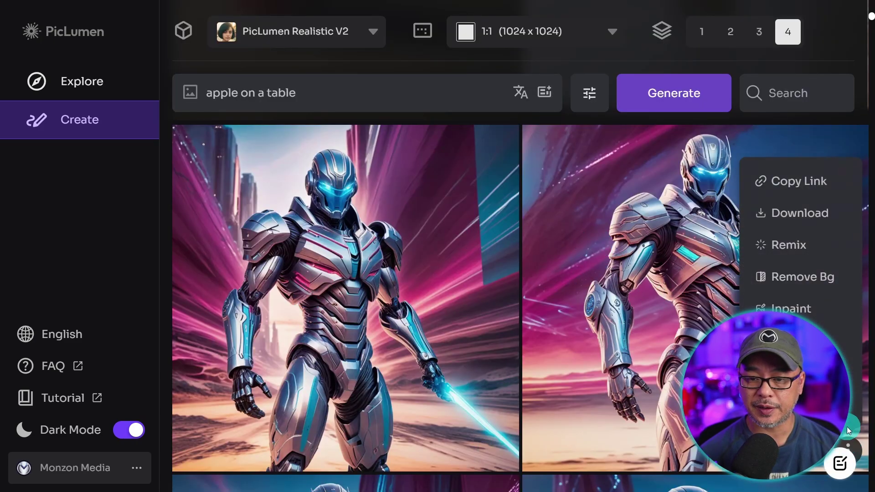
click(824, 276)
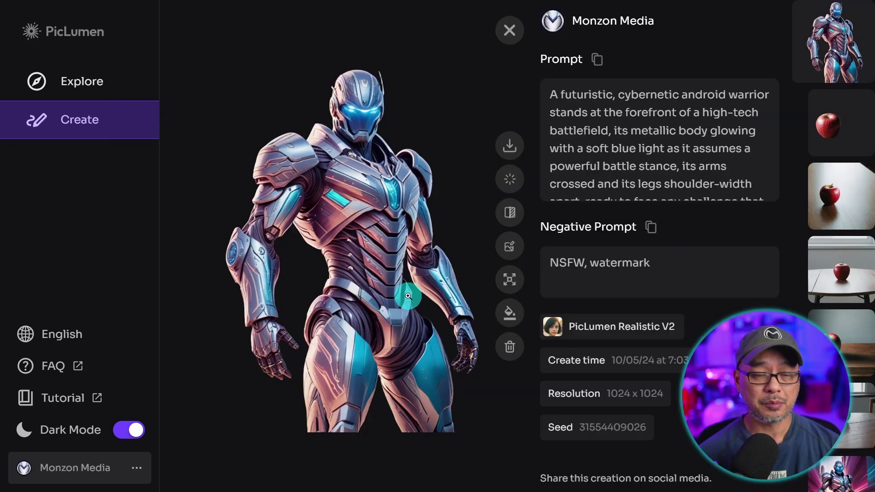
click(646, 292)
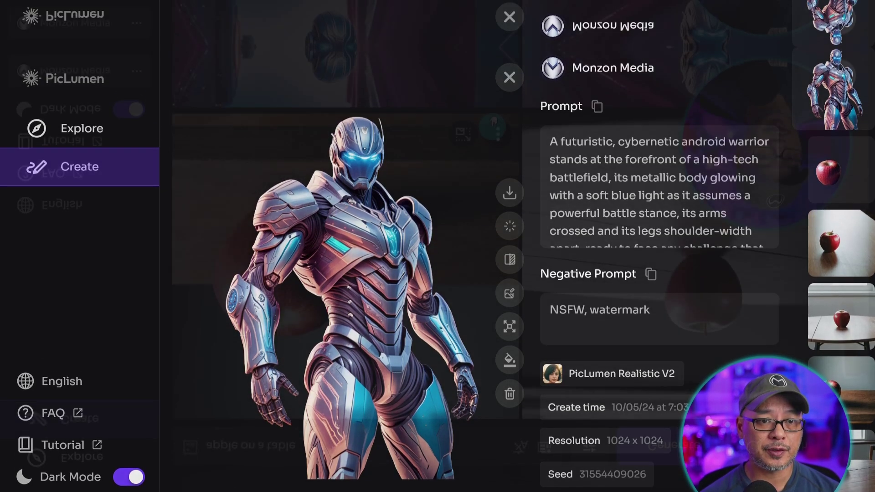
Inpaint a pear right of the apple using a 55px brush and the prompt 'pear'
click(502, 387)
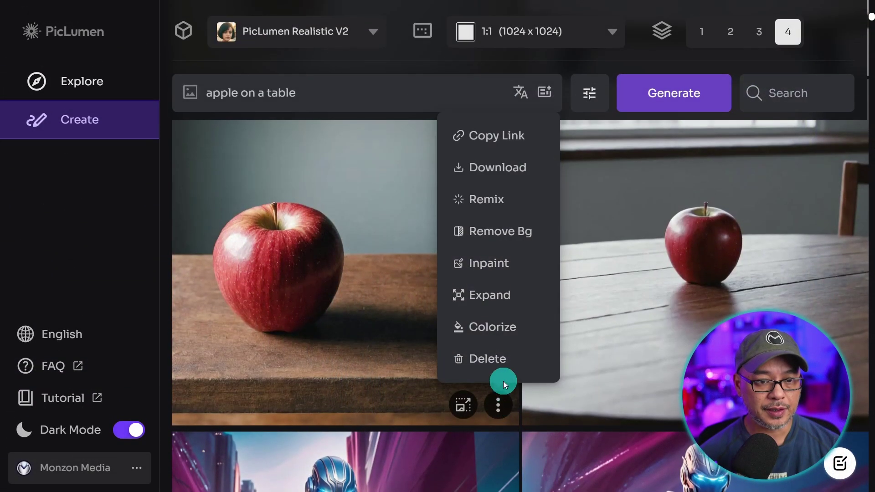
click(484, 263)
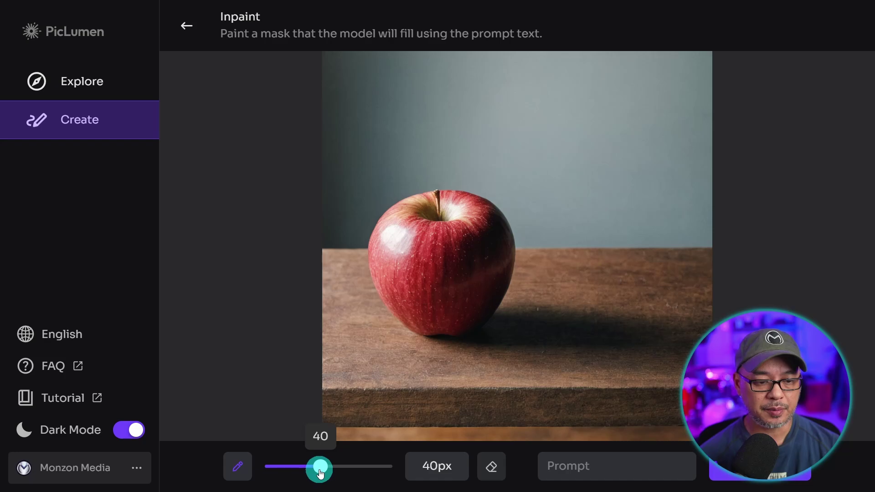
drag(320, 474, 345, 467)
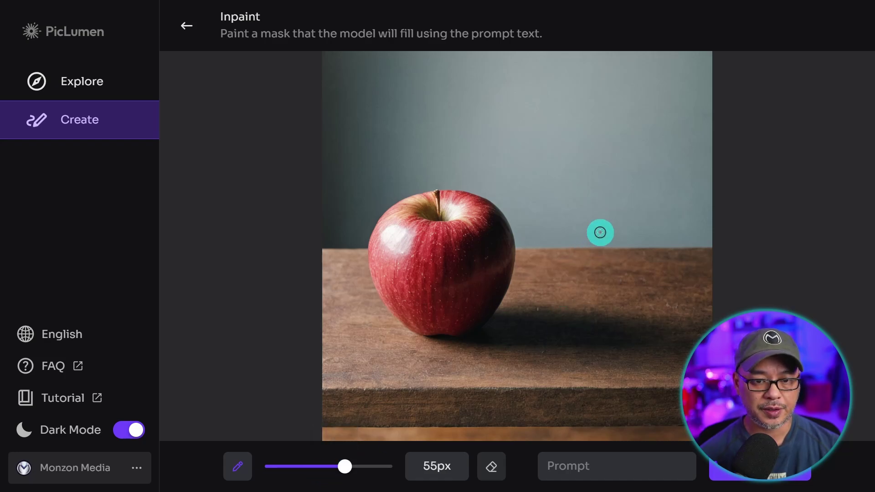
mouse_move(600, 232)
mouse_down()
mouse_move(534, 274)
mouse_move(557, 257)
mouse_move(547, 293)
mouse_move(582, 241)
mouse_move(608, 273)
mouse_move(601, 298)
mouse_move(578, 286)
mouse_move(585, 261)
mouse_move(619, 253)
mouse_move(644, 259)
mouse_move(638, 274)
mouse_move(536, 311)
mouse_move(577, 342)
mouse_move(633, 312)
mouse_move(656, 263)
mouse_move(643, 223)
mouse_move(584, 157)
mouse_move(615, 172)
mouse_move(670, 271)
mouse_move(617, 301)
mouse_move(602, 345)
mouse_up()
click(635, 465)
key(ctrl+minus)
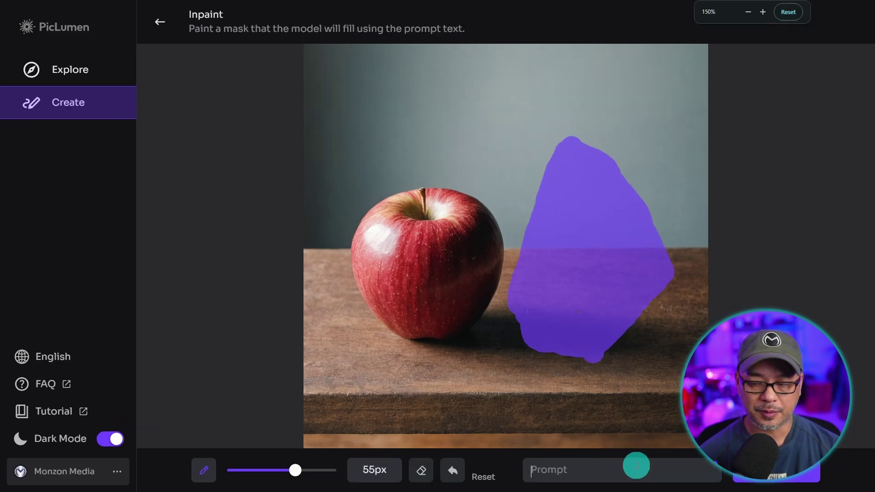
text(pea)
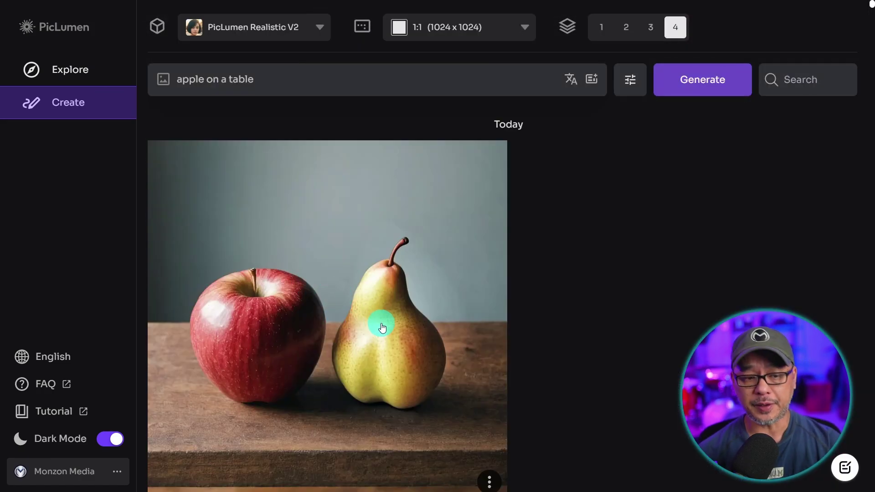
click(381, 329)
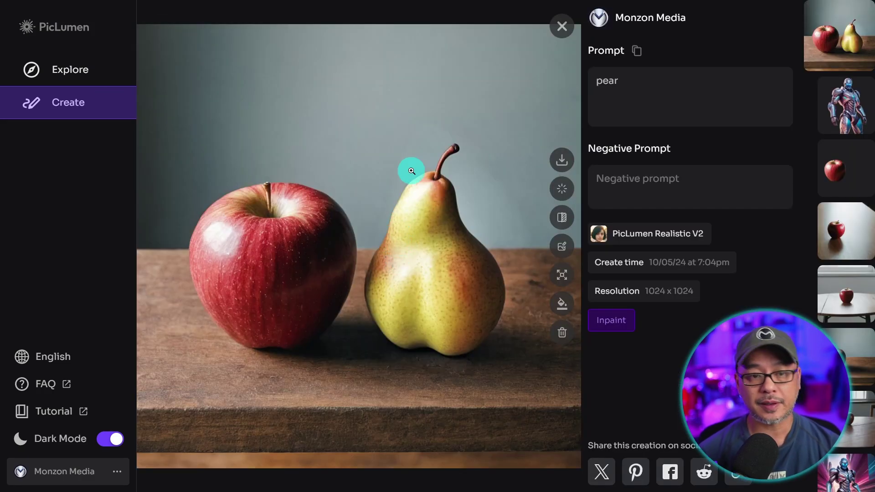
Set a 2x square expansion on the apple and pear image after trying 1.5x and frame handles
click(564, 285)
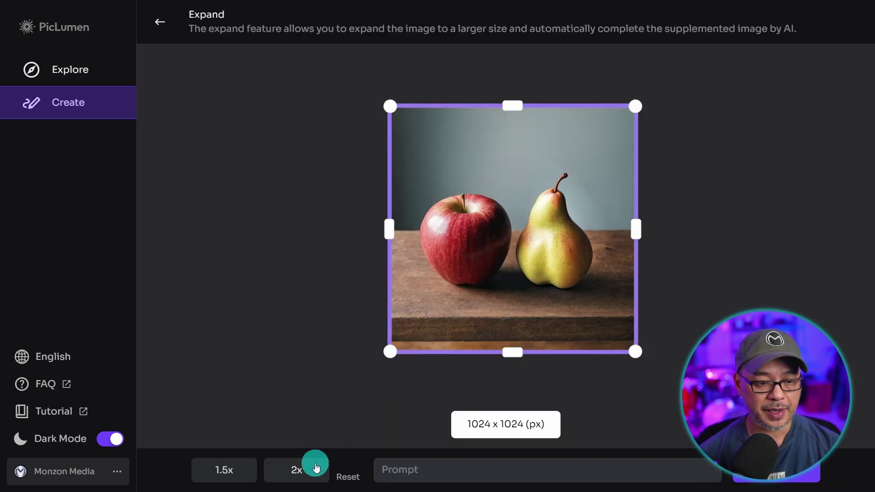
click(316, 469)
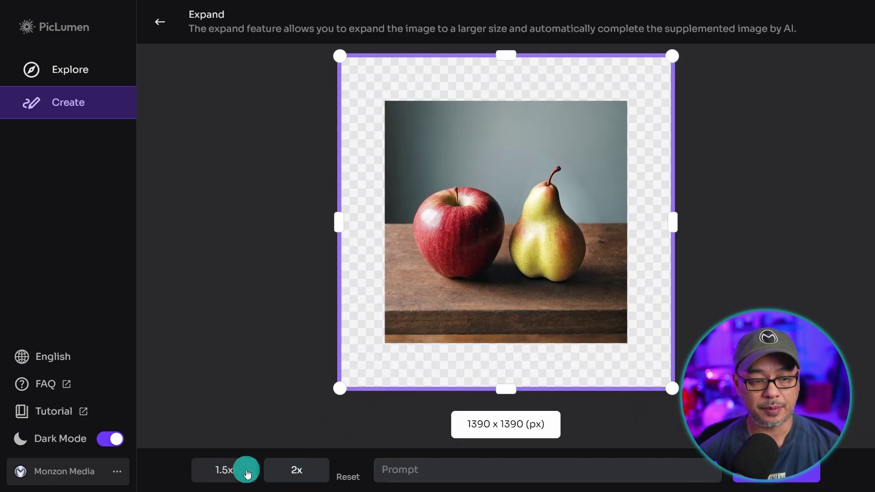
click(229, 470)
click(285, 476)
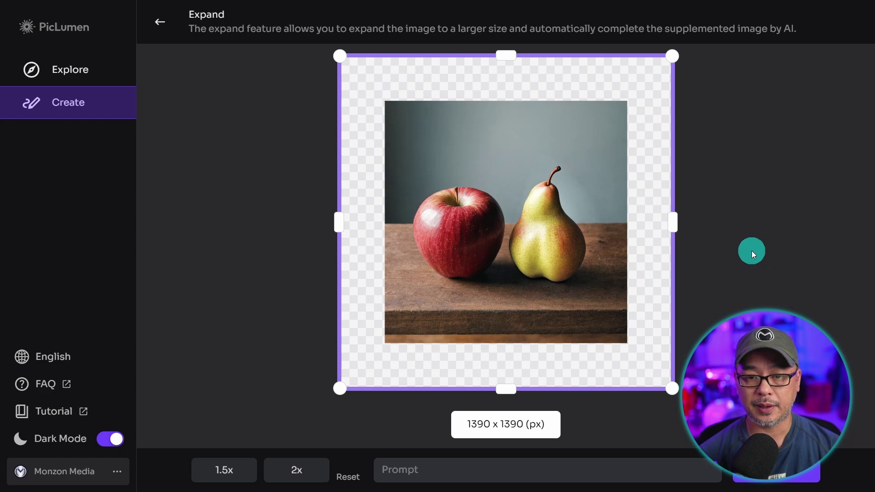
drag(507, 389, 508, 342)
drag(506, 56, 505, 99)
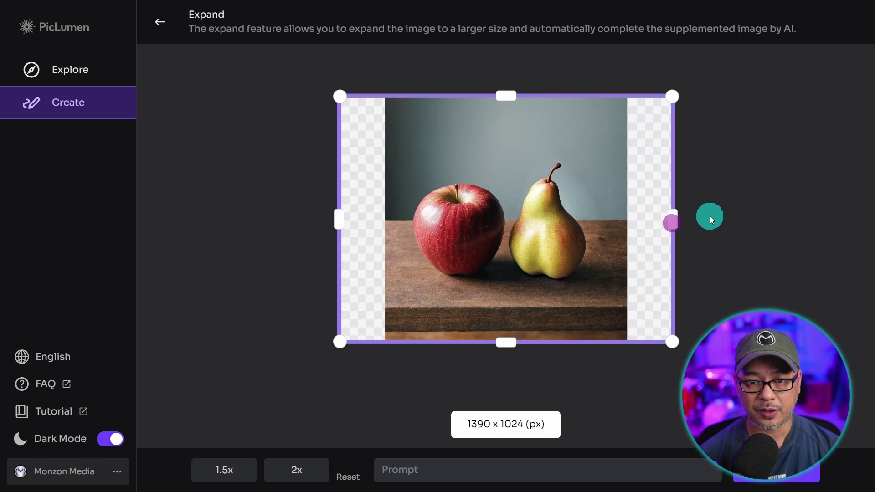
click(297, 470)
Enter the prompt 'apple and pear on a table' and start the 2x expansion
click(497, 470)
text(apple and pear on a table)
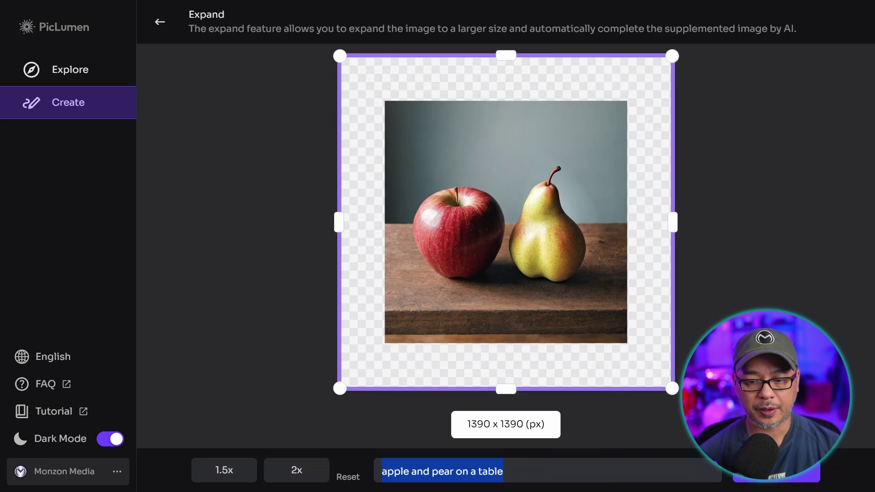
click(741, 474)
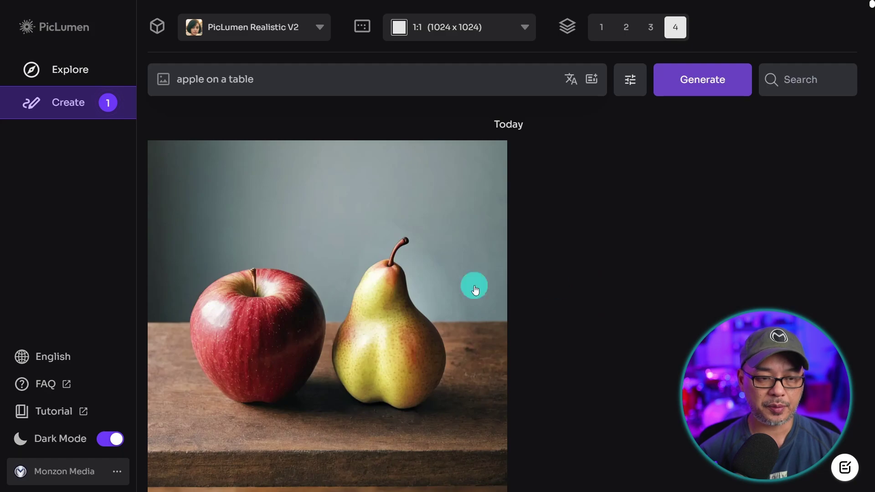
scroll(336, 283, down, 1)
Open the beast line art in Colorize and paste the grey fur, black and purple armor description
click(190, 281)
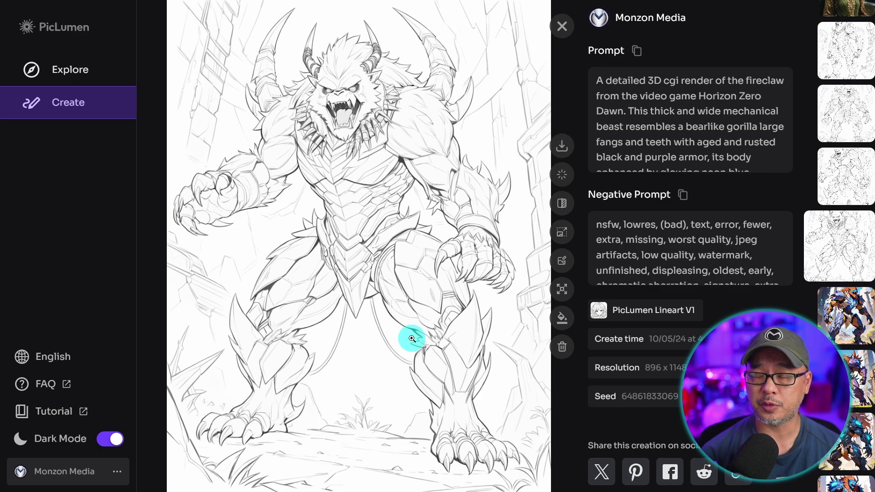
click(562, 318)
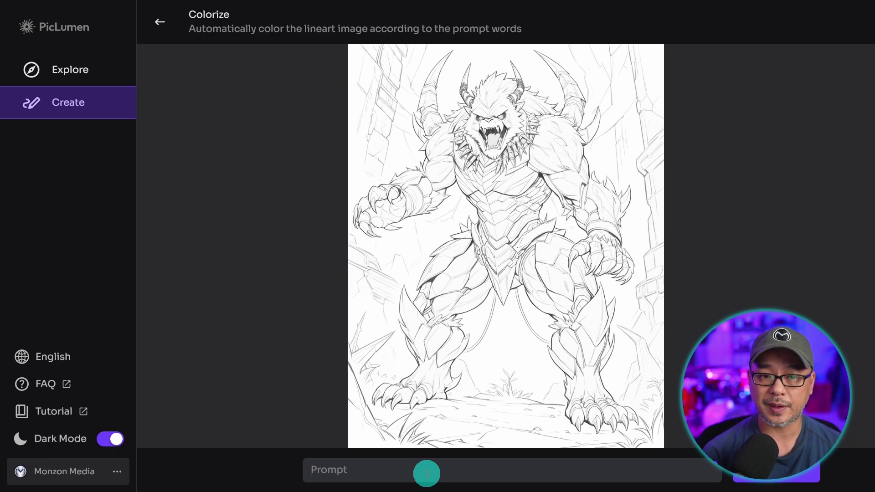
text(beast is grey and white, purple and black armor)
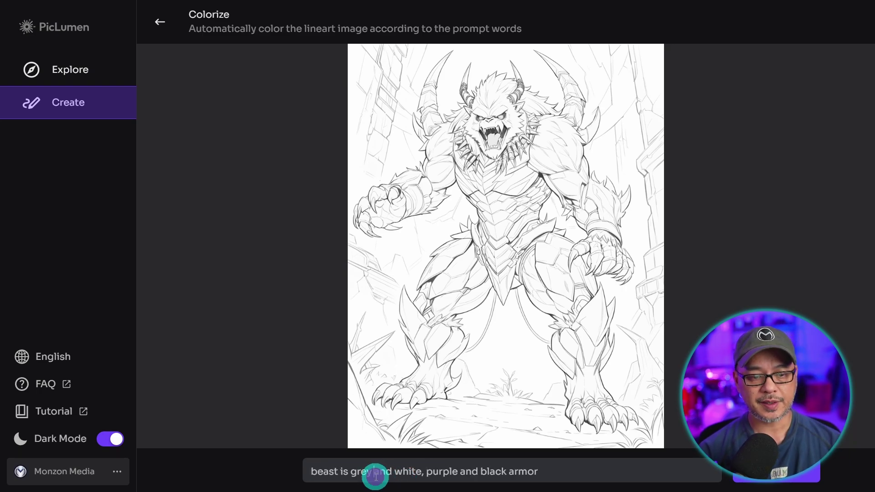
Extend the prompt with green-brown ground, grey buildings and night skies, then colorize
key(ctrl+a)
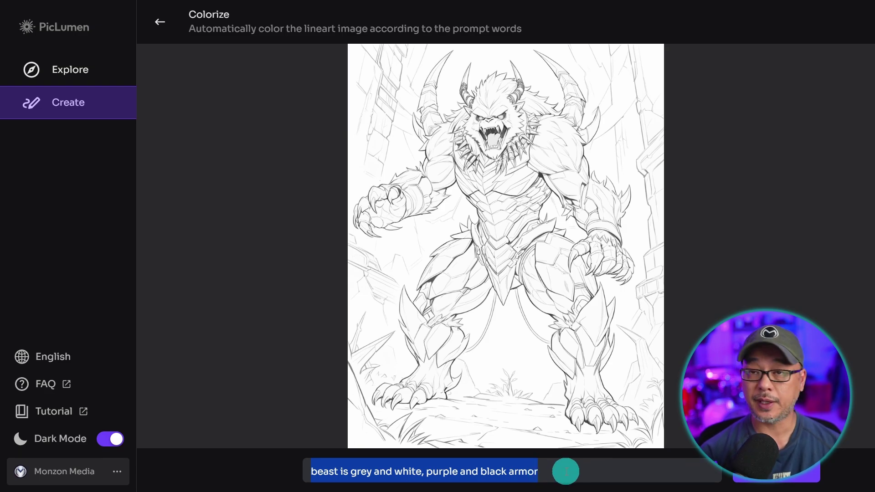
click(710, 476)
text(, ground is green and brown,)
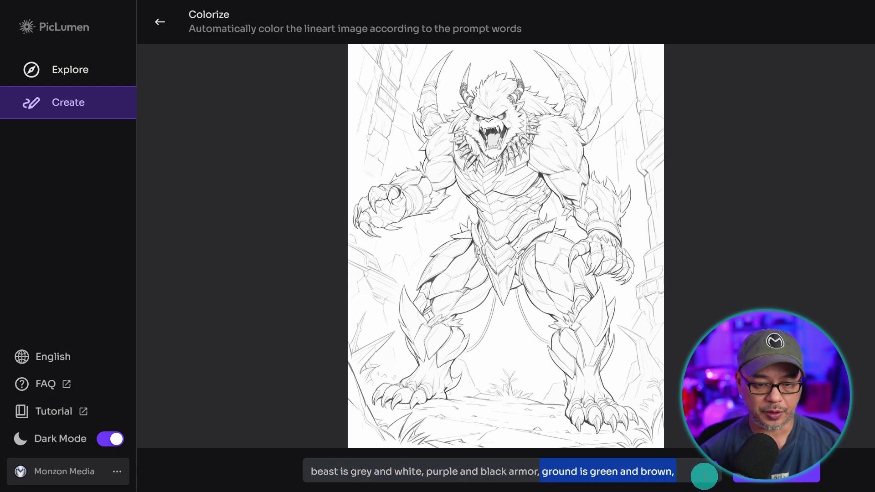
click(697, 472)
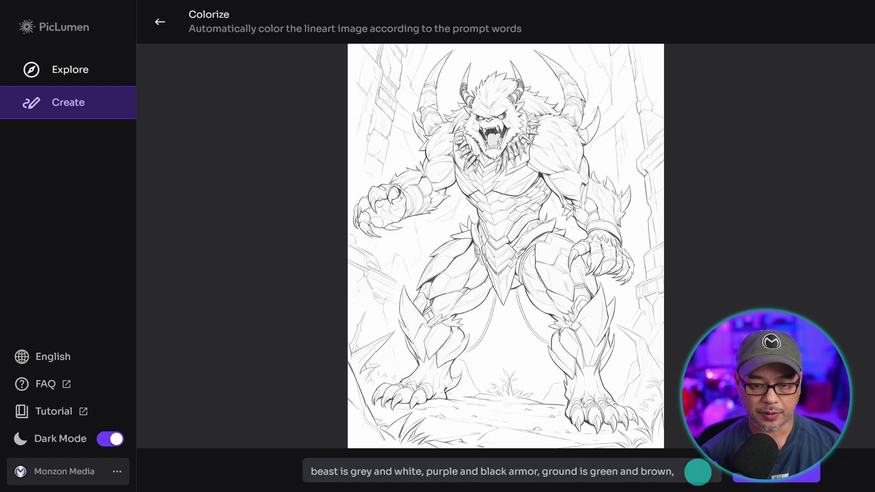
key(ctrl+plus)
text(grey buildings)
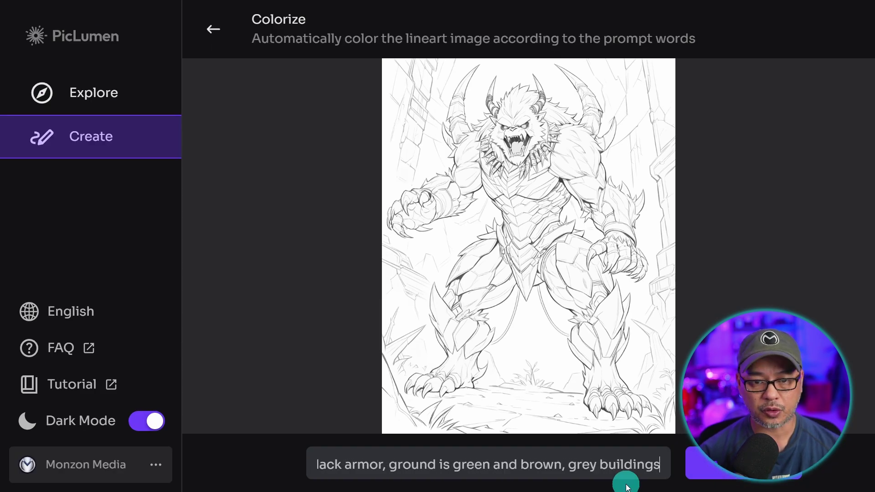
text(, night skies)
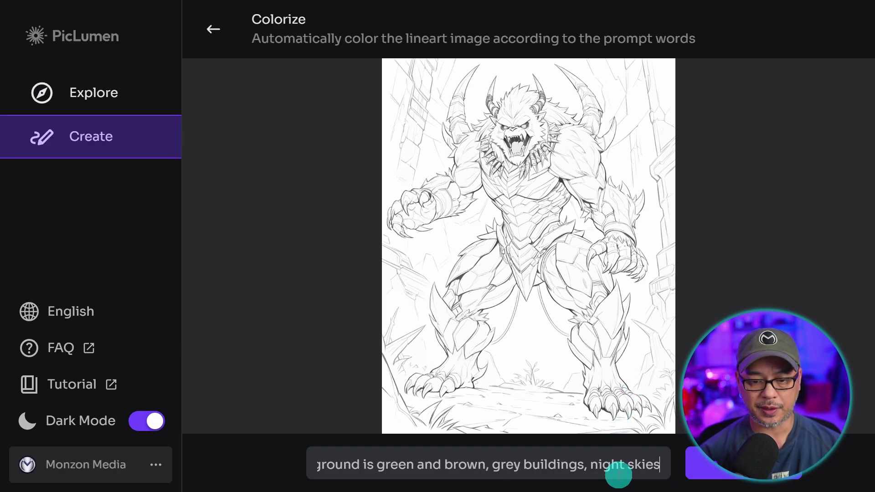
click(700, 468)
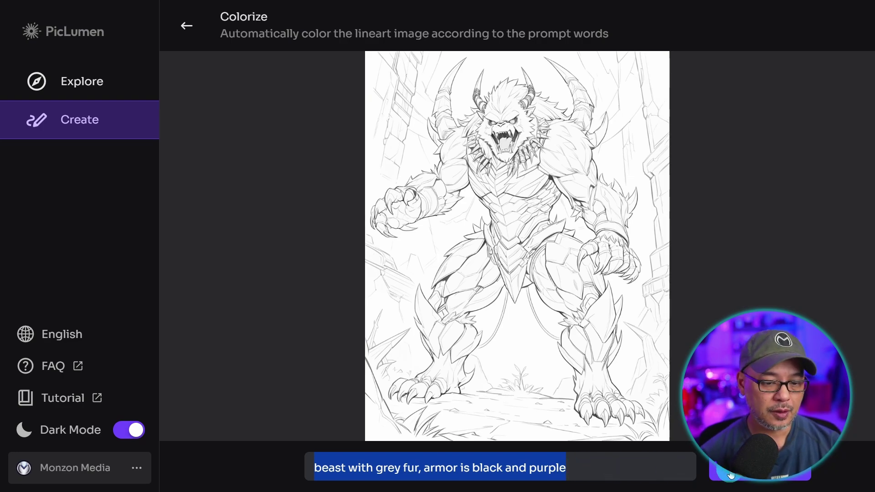
Deselect the prompt text in the Colorize editor
click(760, 468)
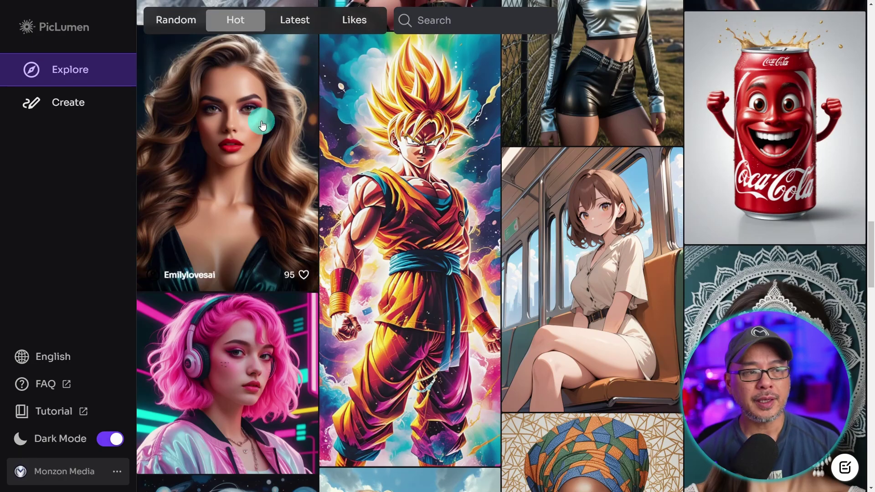
Return to Create, zoom out, and open the ink-painted woman-among-pagodas portrait's details
click(74, 109)
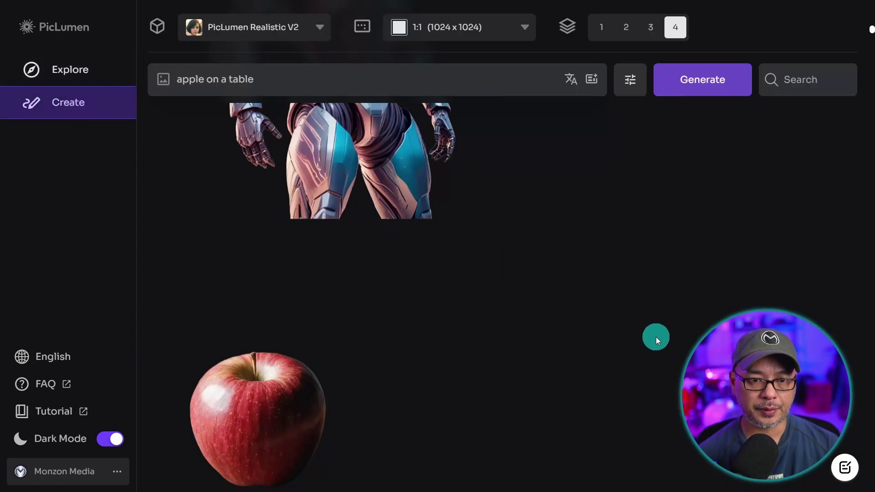
scroll(655, 342, down, 3)
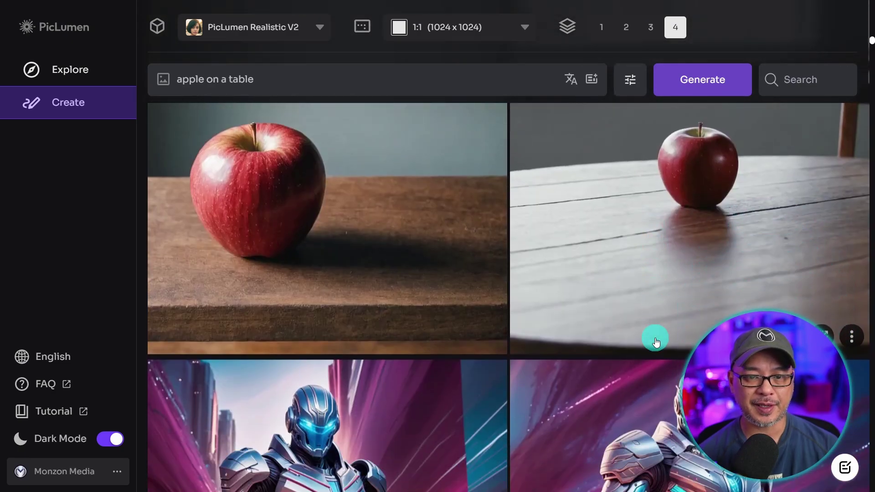
key(ctrl+minus)
key(ctrl+minus)
scroll(651, 337, down, 3)
scroll(652, 344, down, 4)
scroll(604, 337, down, 1)
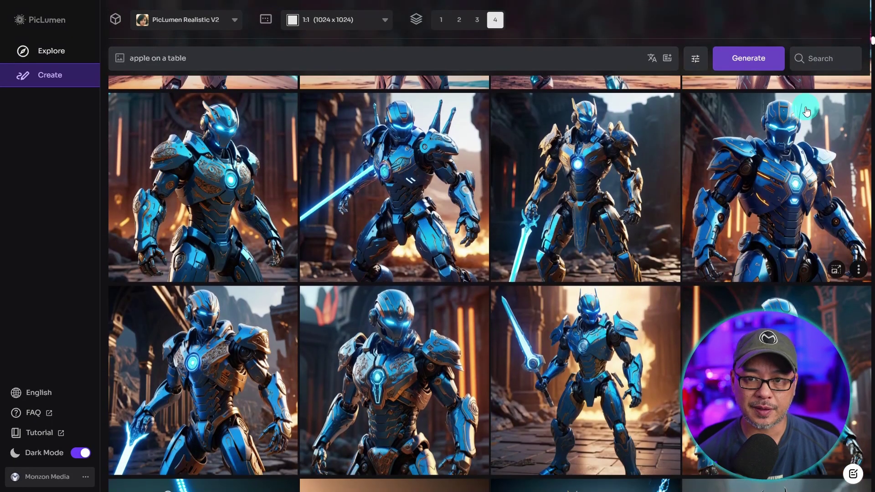
scroll(666, 363, down, 5)
scroll(669, 369, down, 20)
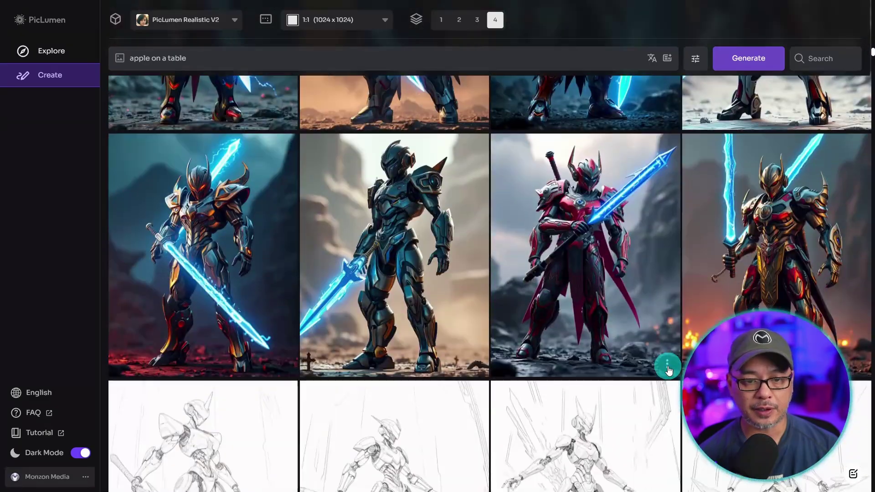
scroll(668, 367, down, 10)
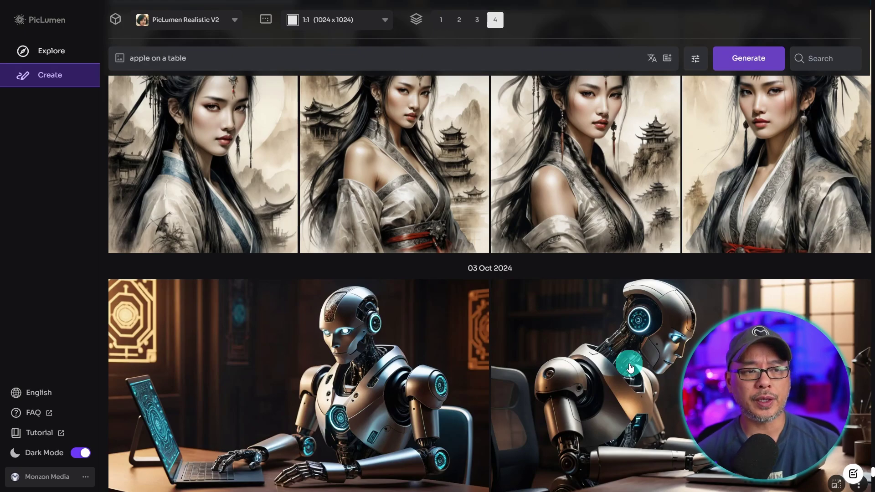
scroll(620, 235, up, 3)
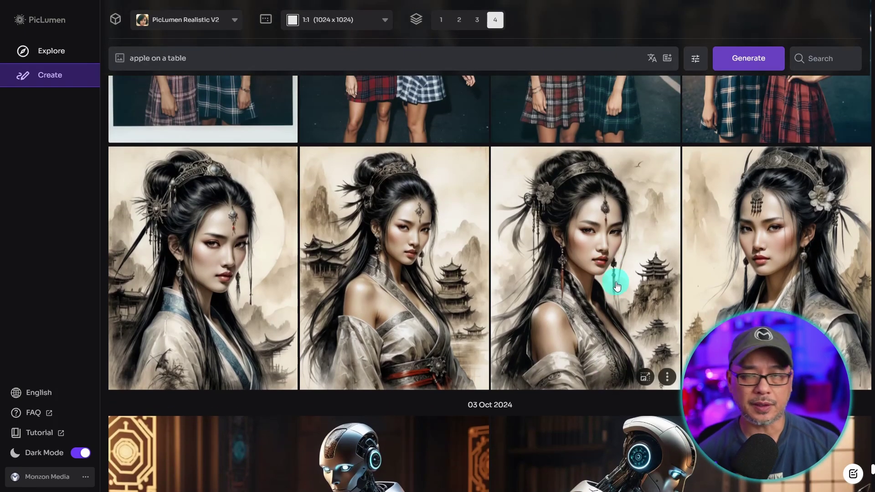
click(401, 216)
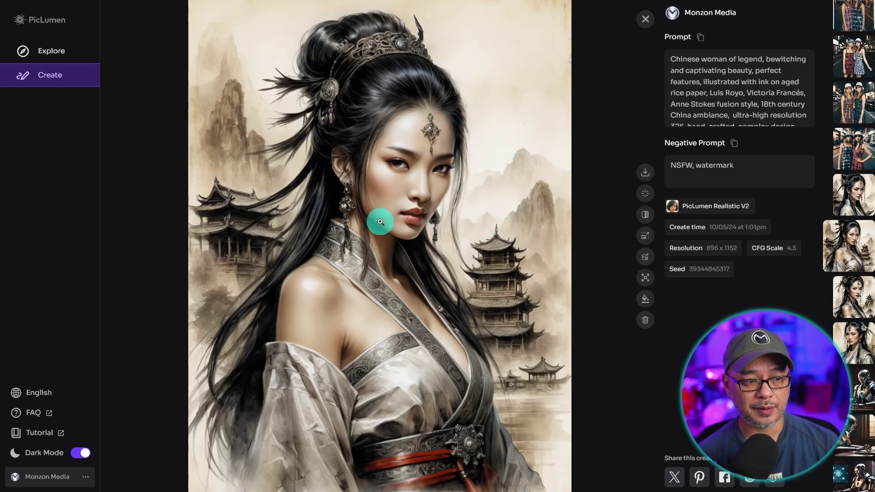
Set Image visibility to Public in PicLumen's account Settings
click(85, 479)
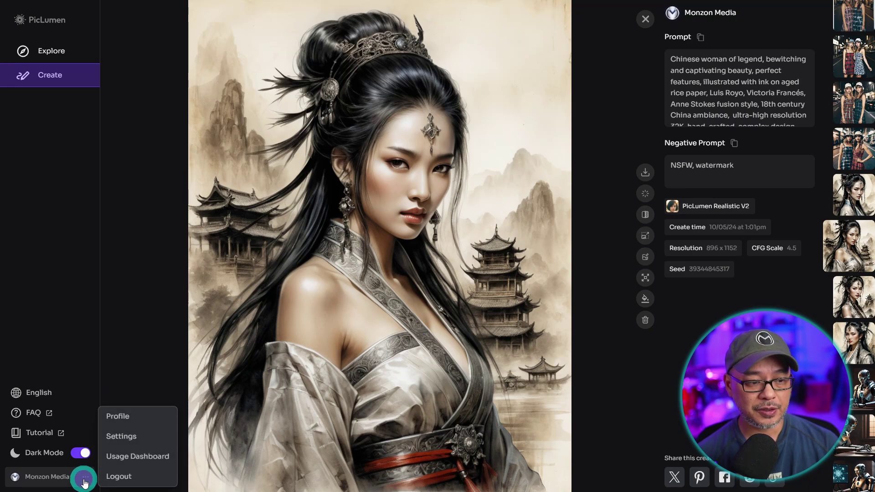
click(119, 436)
click(175, 90)
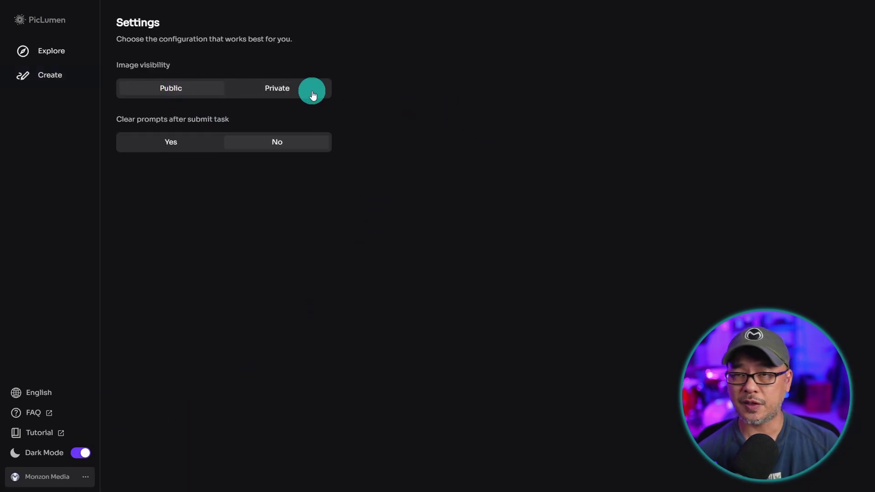